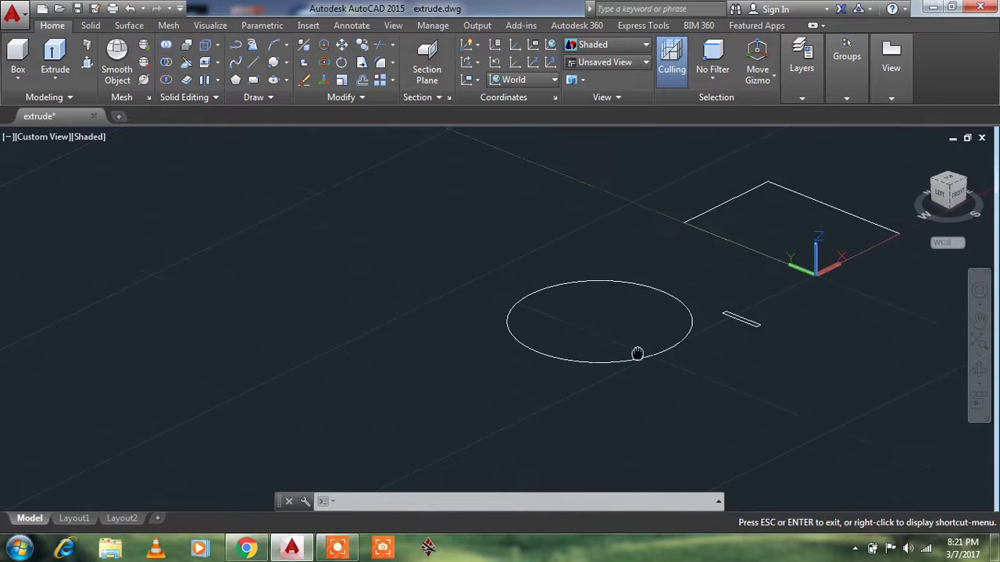
# - Frame the circle and small rectangle in view, starting and then cancelling a sweep
pyautogui.scroll(1, 710, 362)
pyautogui.scroll(1, 621, 325)
pyautogui.scroll(2, 621, 325)
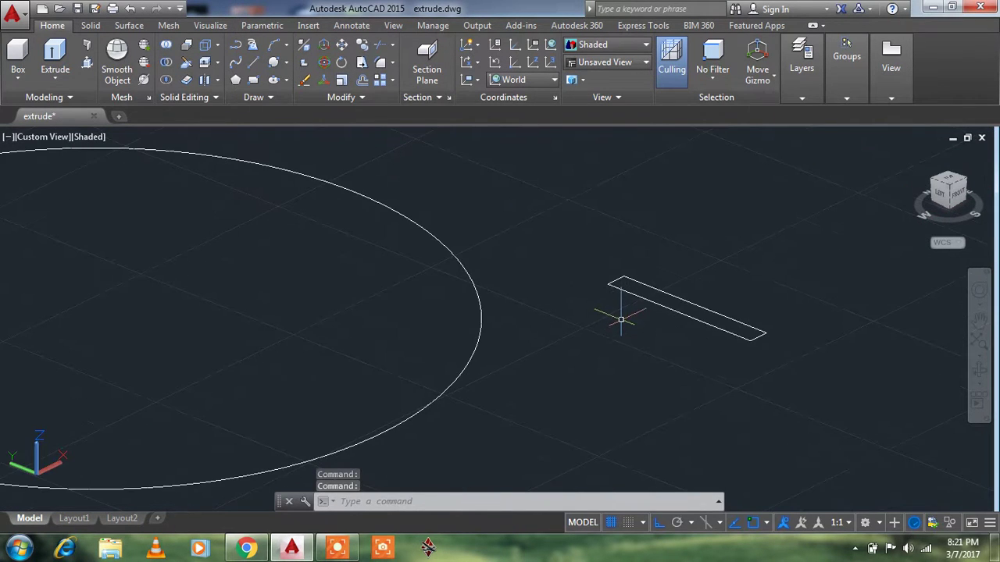
pyautogui.scroll(-4, 621, 316)
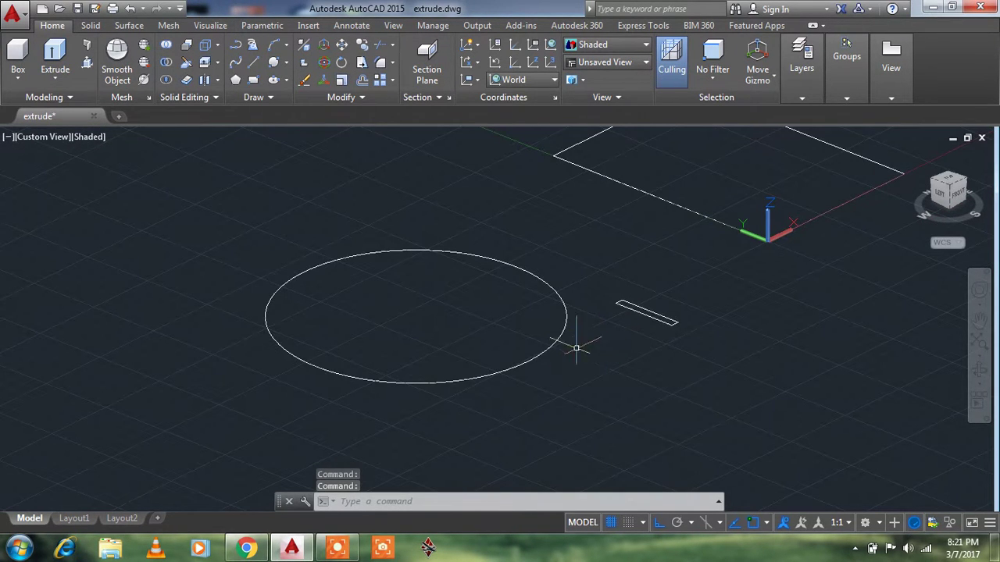
pyautogui.moveTo(600, 306); pyautogui.dragTo(591, 357, button='middle')
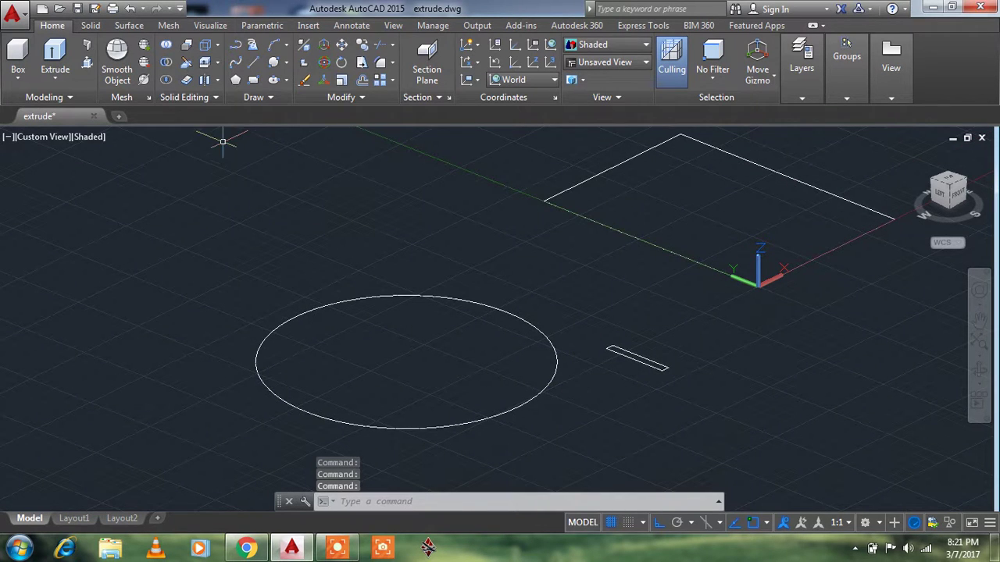
pyautogui.moveTo(162, 226); pyautogui.dragTo(122, 170, button='middle')
pyautogui.click(65, 85)
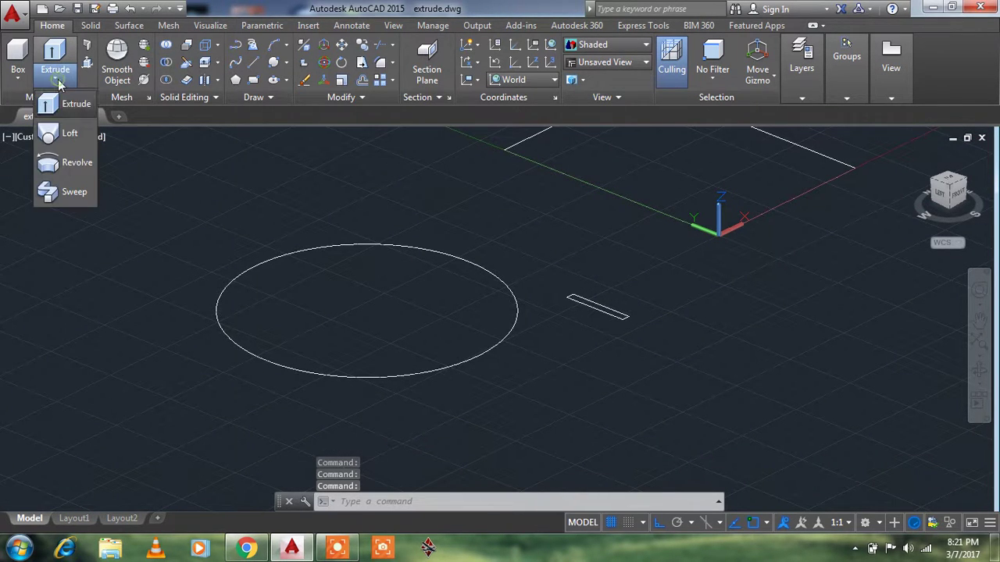
pyautogui.click(67, 189)
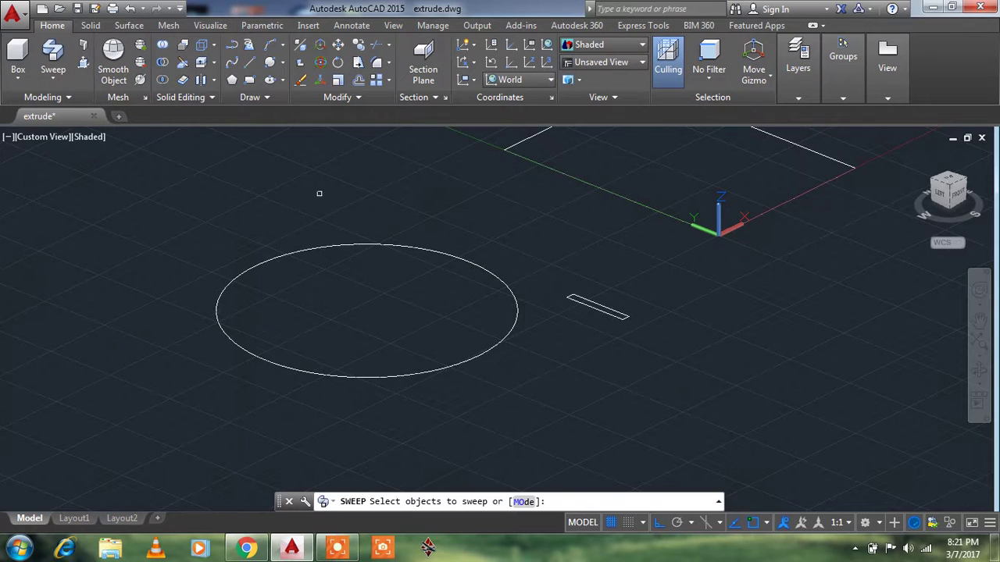
pyautogui.scroll(2, 551, 323)
pyautogui.press('Escape')
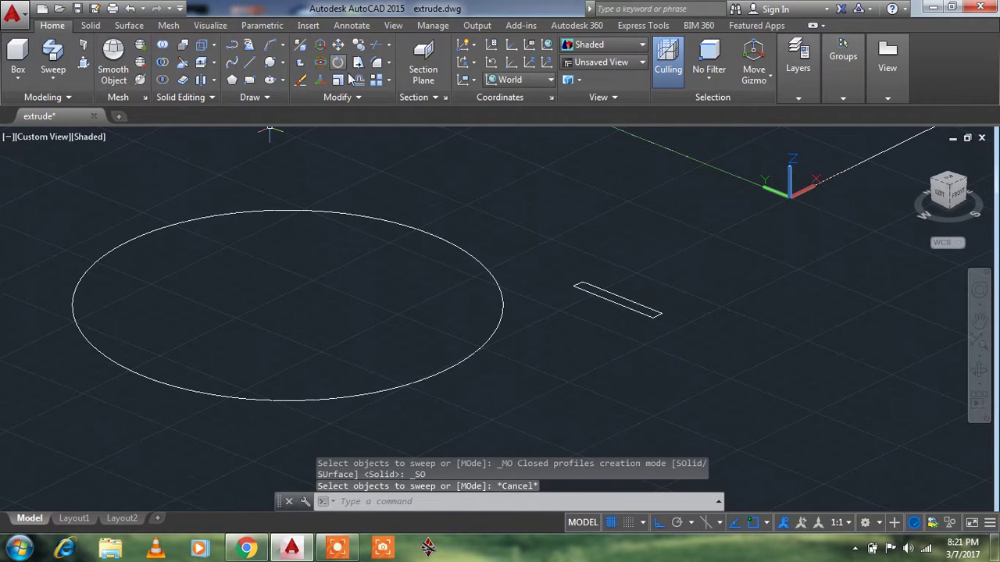
# - Draw a two-point circle spanning the rectangle's end width as its diameter
pyautogui.click(272, 64)
pyautogui.scroll(3, 639, 318)
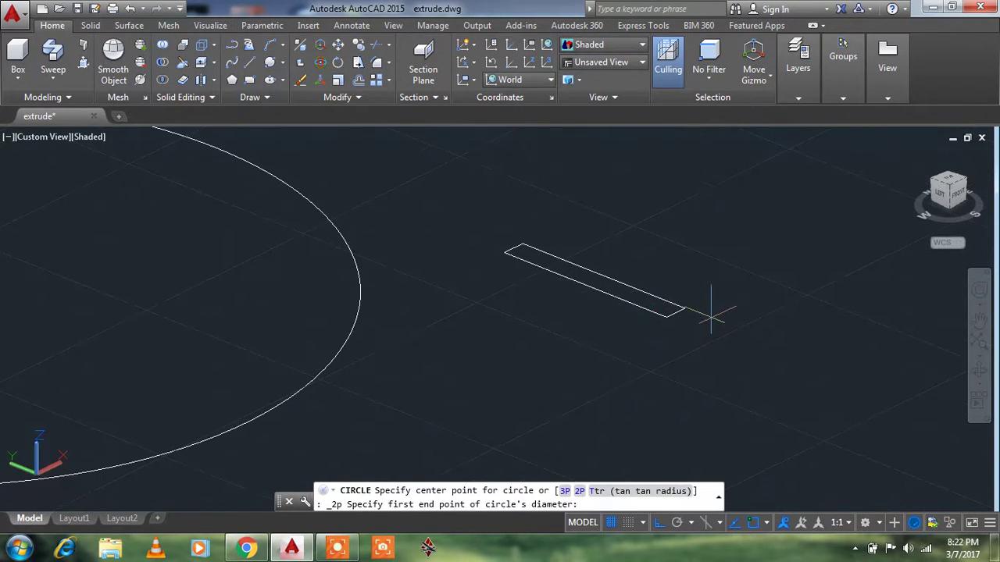
pyautogui.click(685, 310)
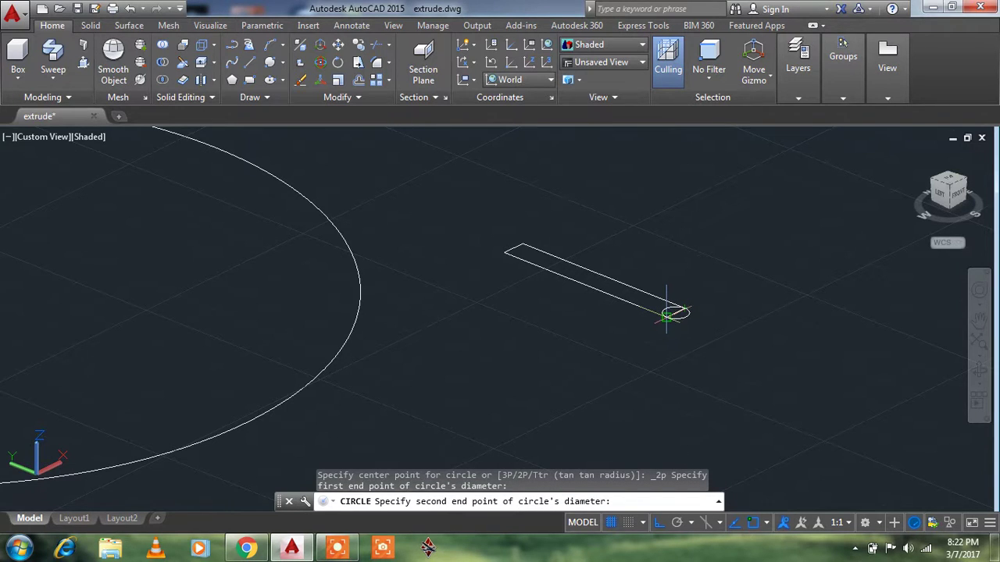
pyautogui.click(666, 315)
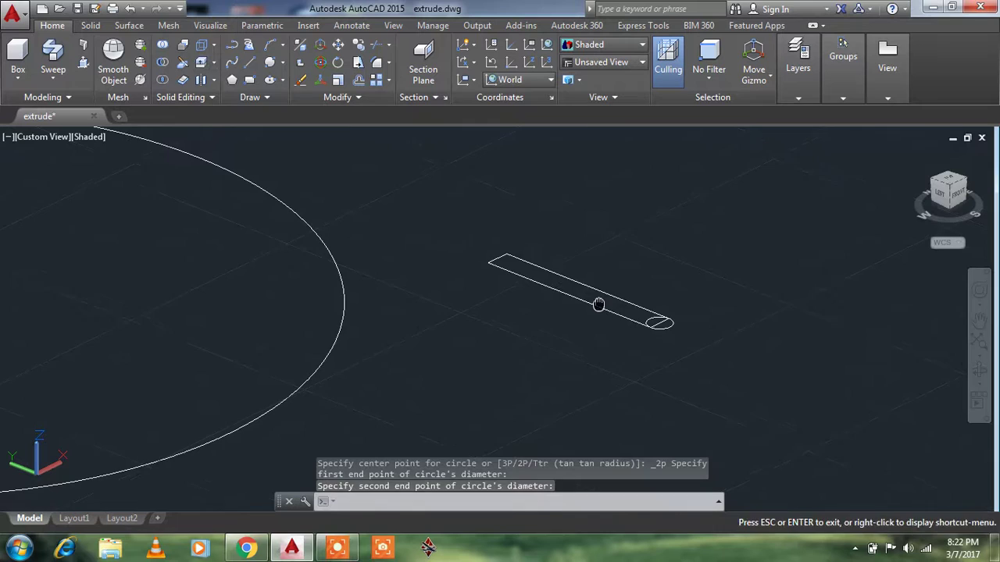
pyautogui.scroll(3, 598, 301)
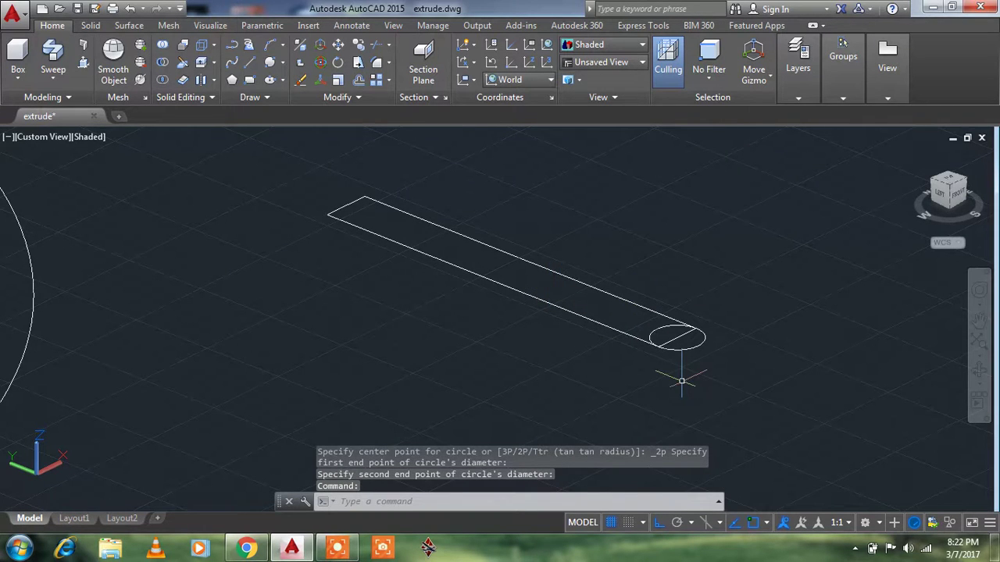
pyautogui.write('m')
# - Move the small circle to the rectangle's near end
pyautogui.press('Return')
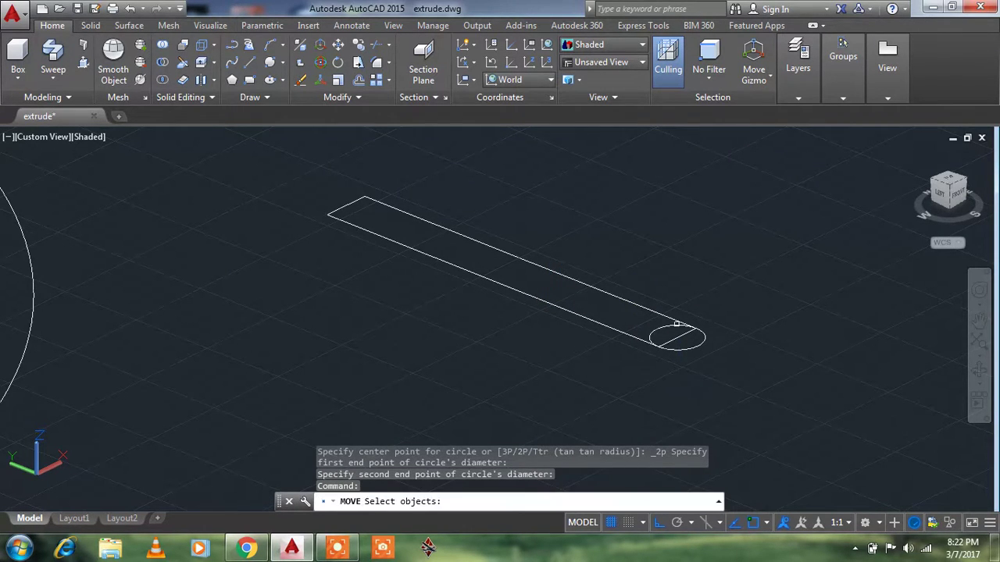
pyautogui.click(694, 344)
pyautogui.press('Return')
pyautogui.click(676, 337)
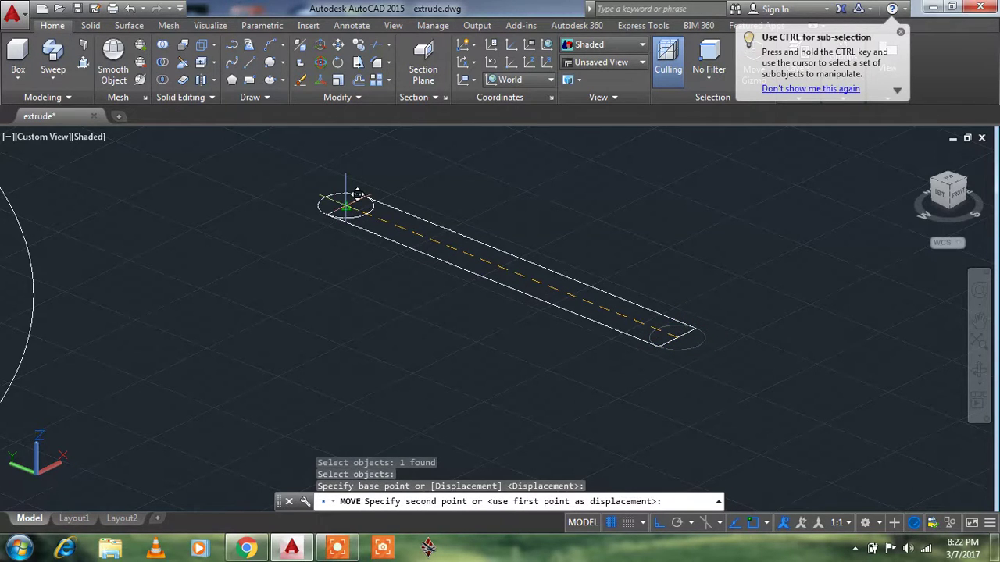
pyautogui.click(356, 194)
pyautogui.press('Escape')
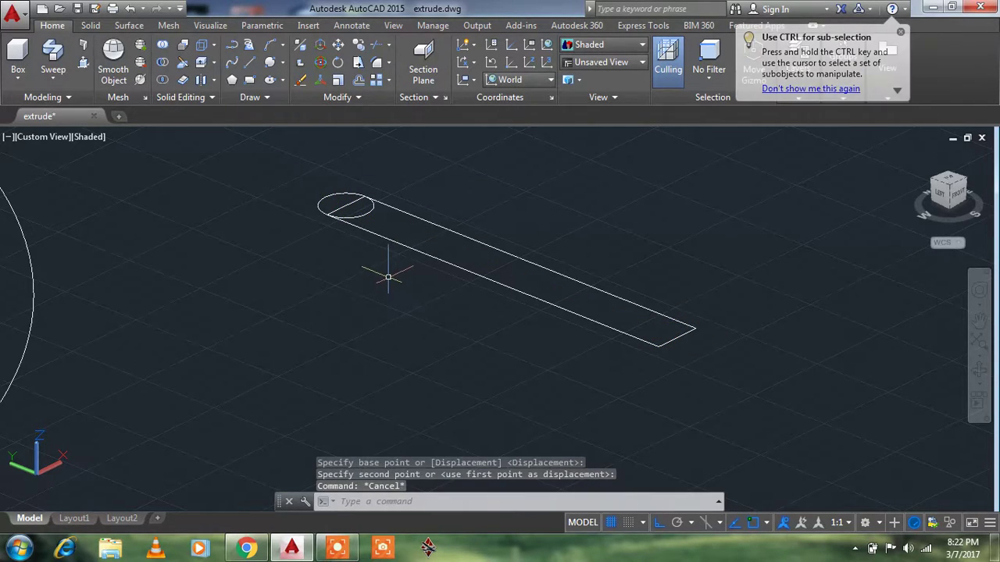
# - Copy the end circle to the rectangle's far end
pyautogui.write('co')
pyautogui.press('Return')
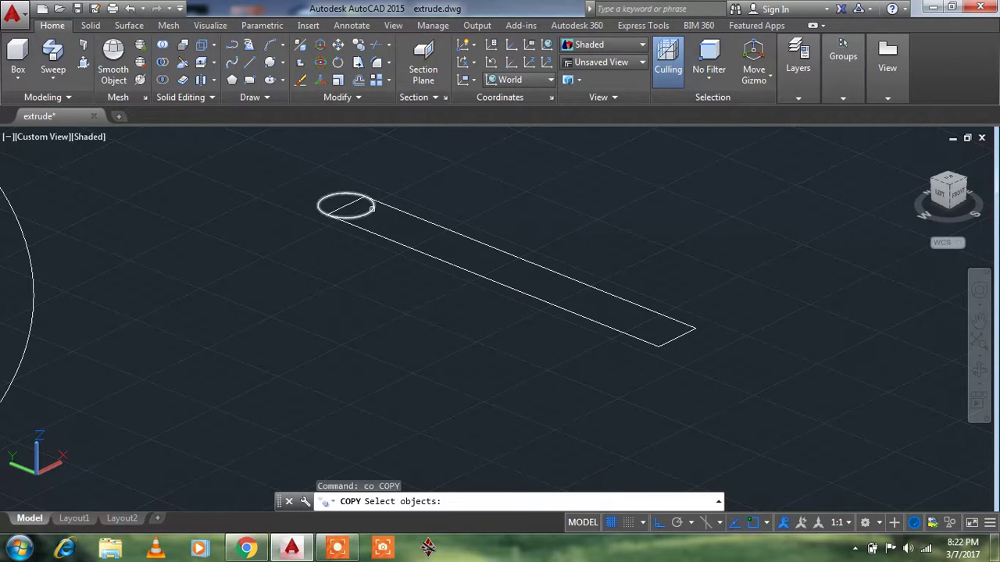
pyautogui.click(346, 194)
pyautogui.press('Return')
pyautogui.click(346, 205)
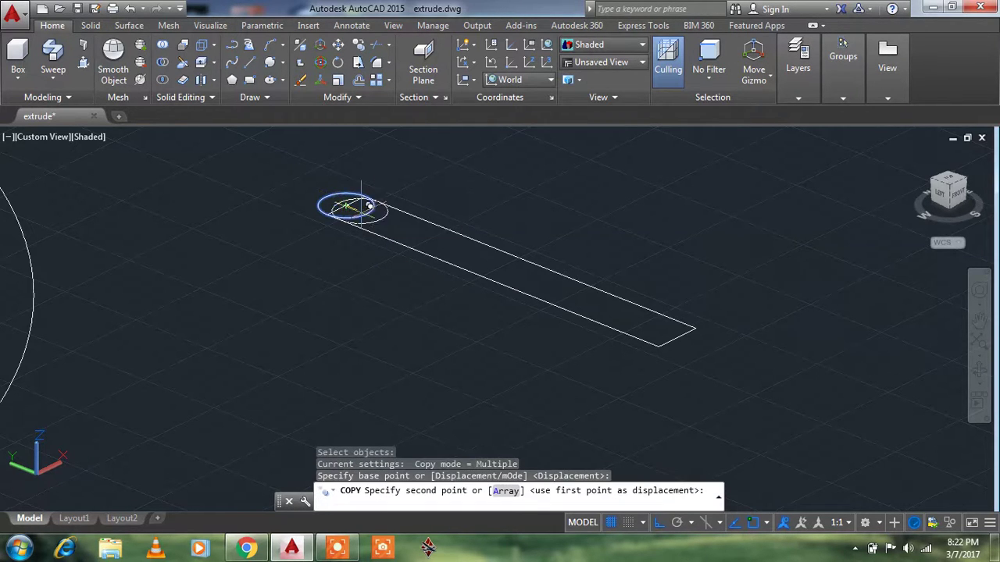
pyautogui.click(677, 336)
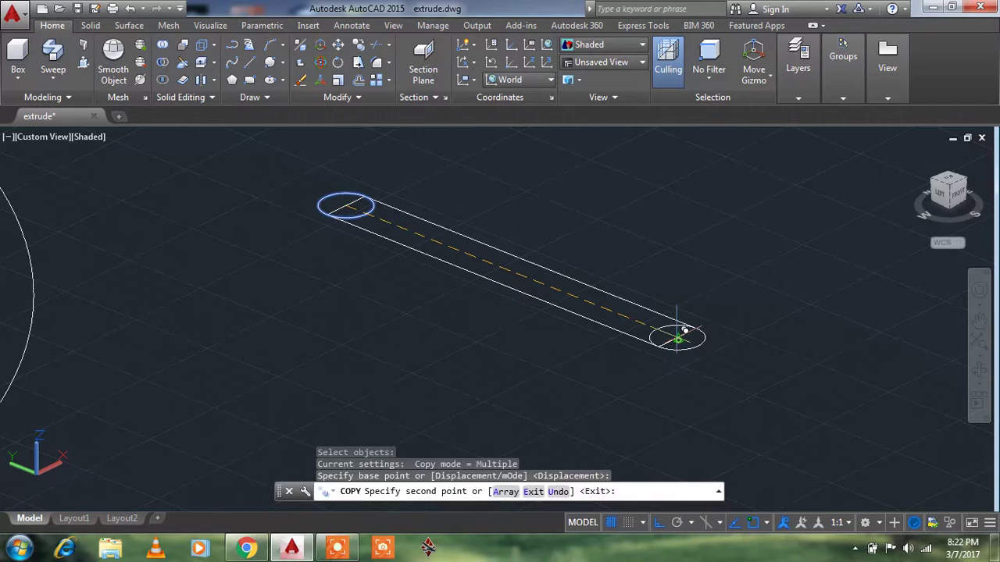
pyautogui.press('Escape')
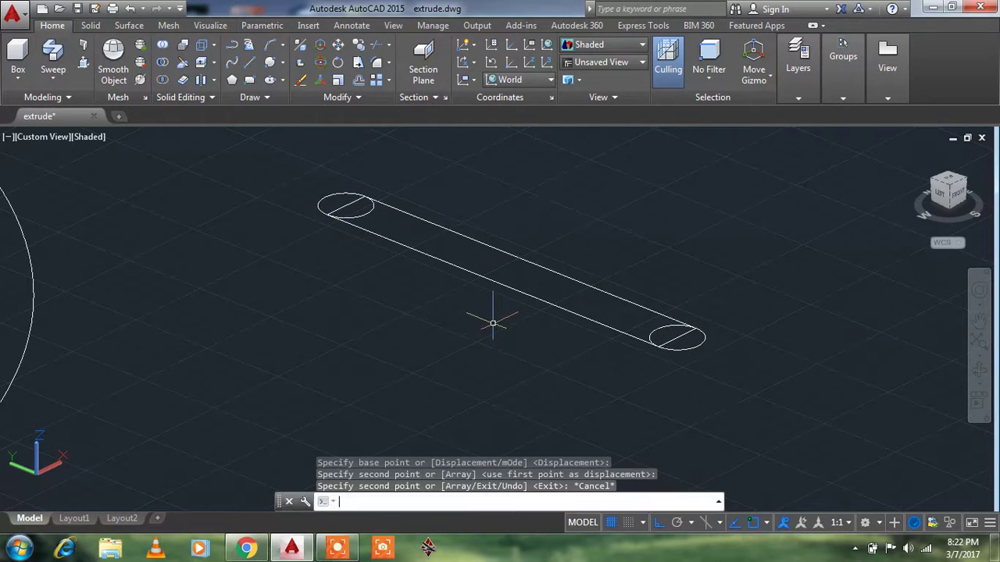
pyautogui.write('TR')
pyautogui.press('Return')
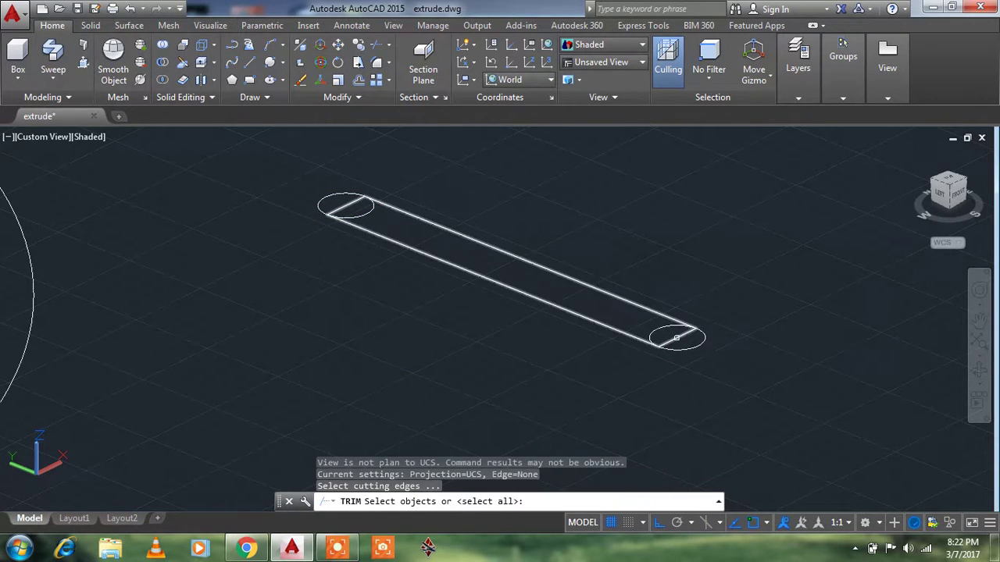
# - Trim away the inner circle arcs and rectangle end pieces to leave rounded ends
pyautogui.click(675, 337)
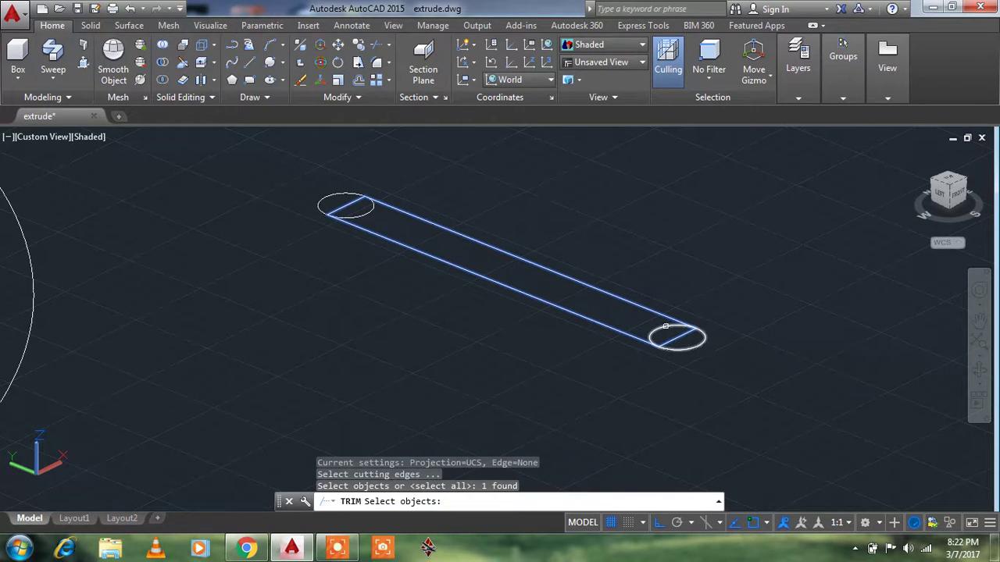
pyautogui.click(666, 328)
pyautogui.press('Escape')
pyautogui.write('tr')
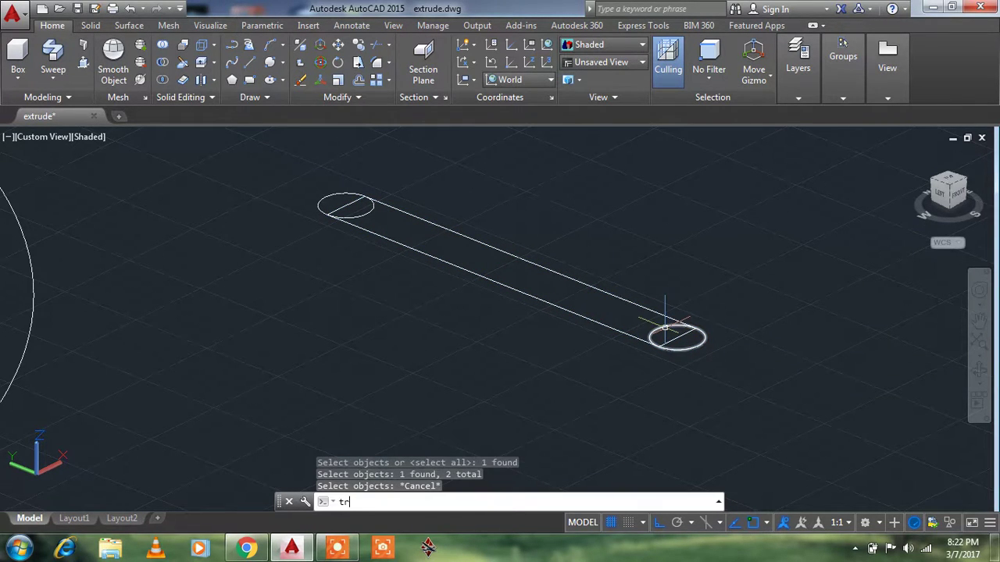
pyautogui.press('Return')
pyautogui.press('Return')
pyautogui.click(665, 327)
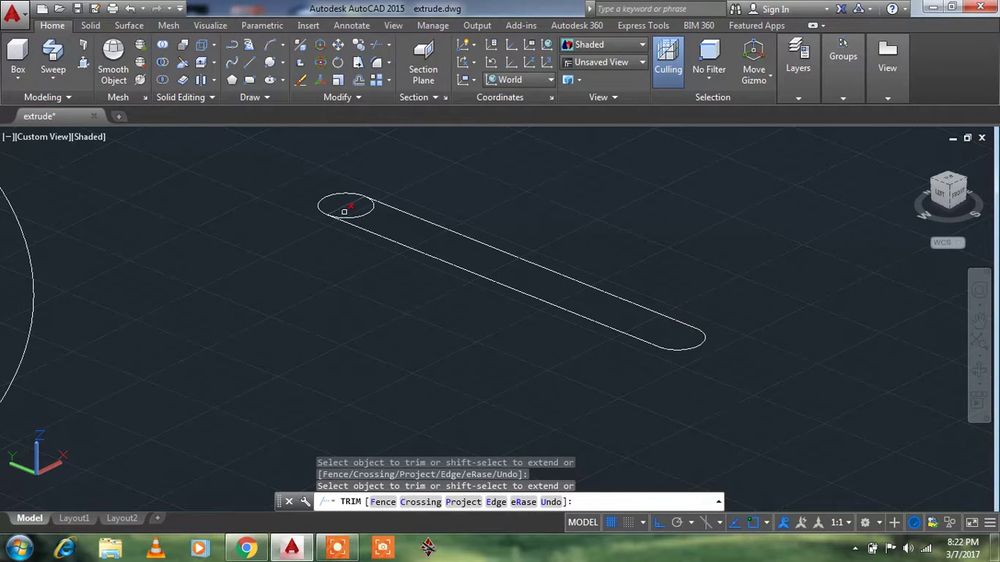
pyautogui.click(344, 211)
pyautogui.click(369, 212)
pyautogui.press('Escape')
# - Join all slot segments into one closed polyline
pyautogui.write('j')
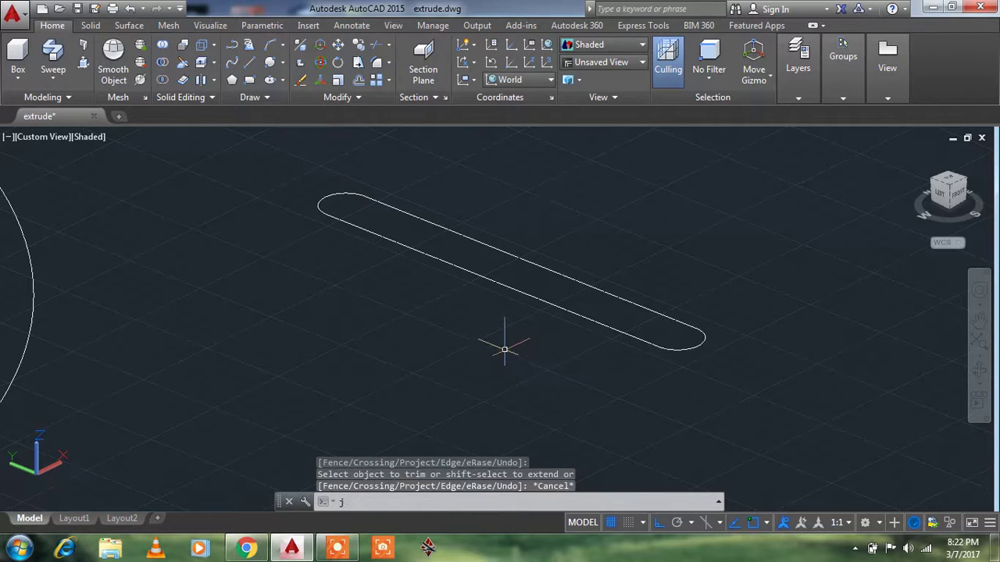
pyautogui.press('Return')
pyautogui.click(764, 161)
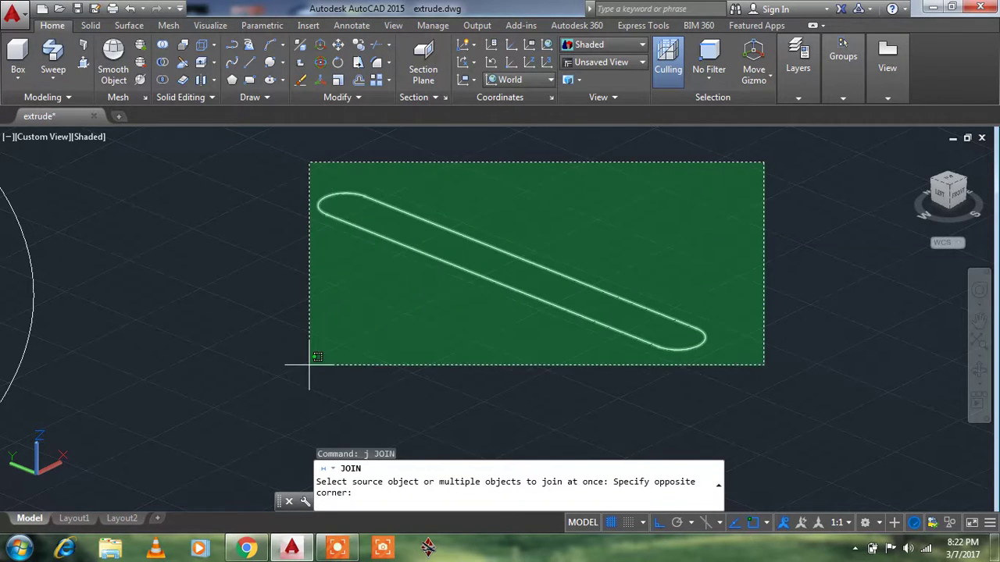
pyautogui.click(292, 361)
pyautogui.press('Return')
pyautogui.moveTo(286, 342); pyautogui.dragTo(531, 351, button='middle')
pyautogui.scroll(-5, 531, 344)
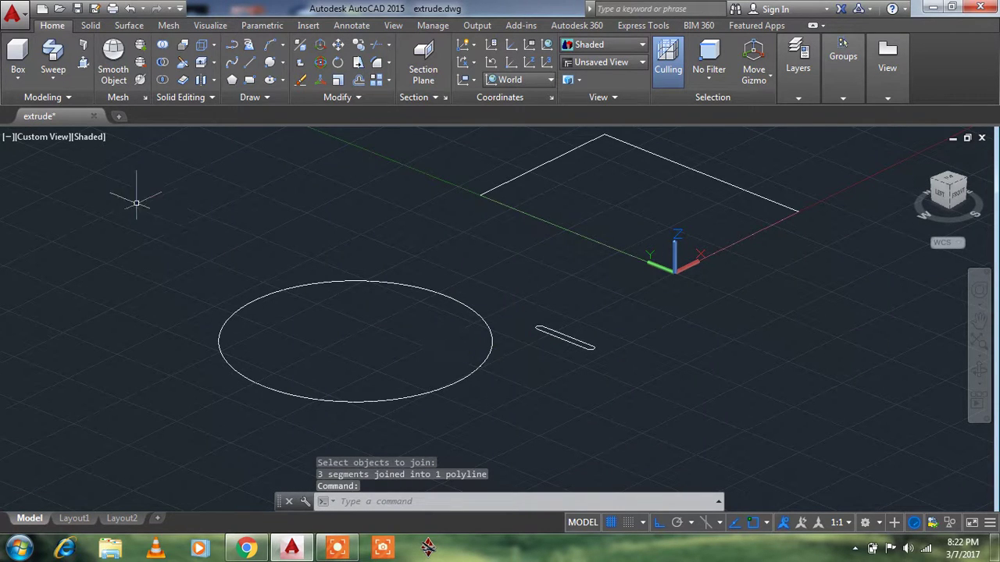
# - Start a sweep with the slot outline as profile and a 1800° twist angle
pyautogui.click(53, 55)
pyautogui.scroll(2, 597, 392)
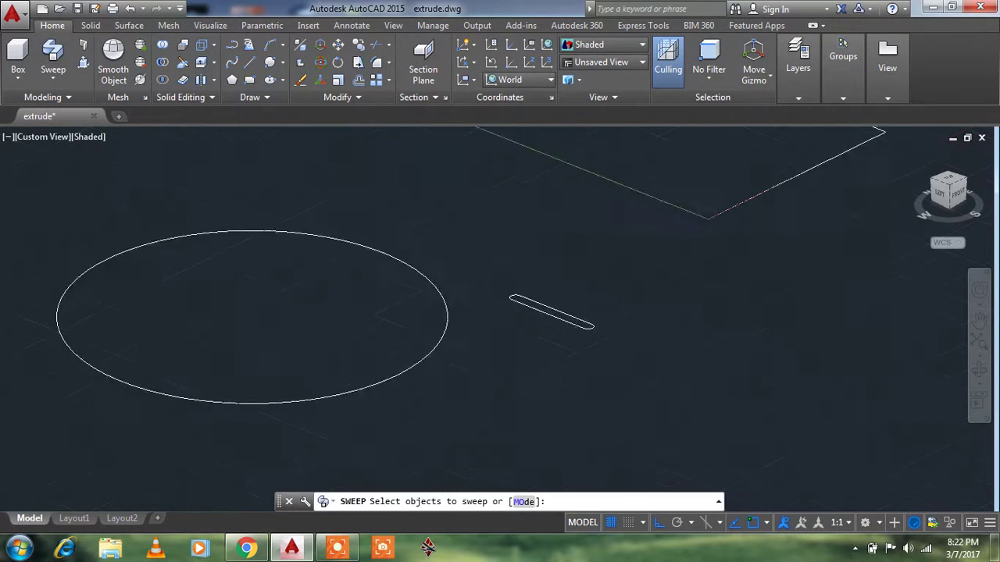
pyautogui.scroll(1, 597, 392)
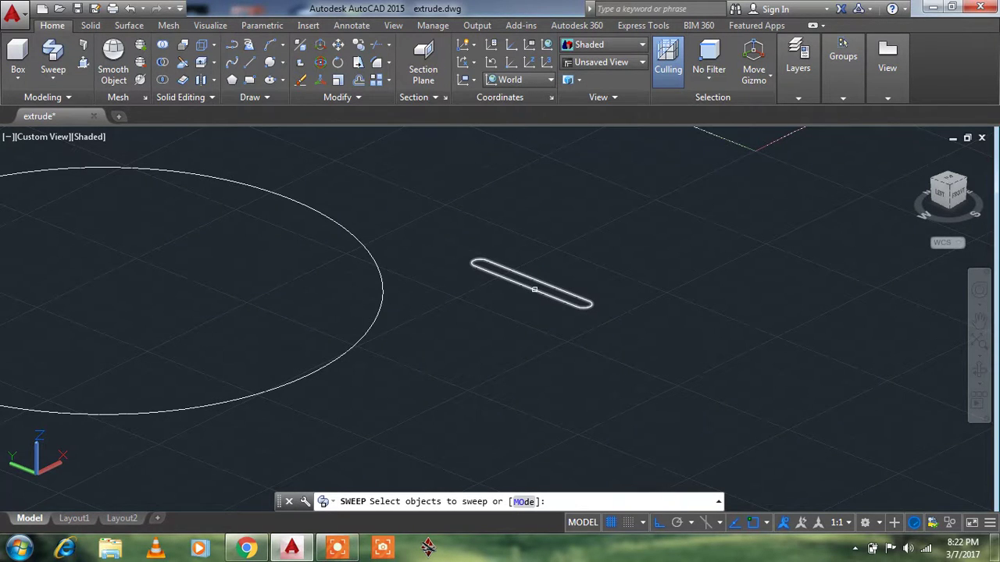
pyautogui.click(534, 290)
pyautogui.press('Return')
pyautogui.scroll(-2, 462, 309)
pyautogui.moveTo(458, 319); pyautogui.dragTo(565, 383, button='middle')
pyautogui.scroll(1, 564, 383)
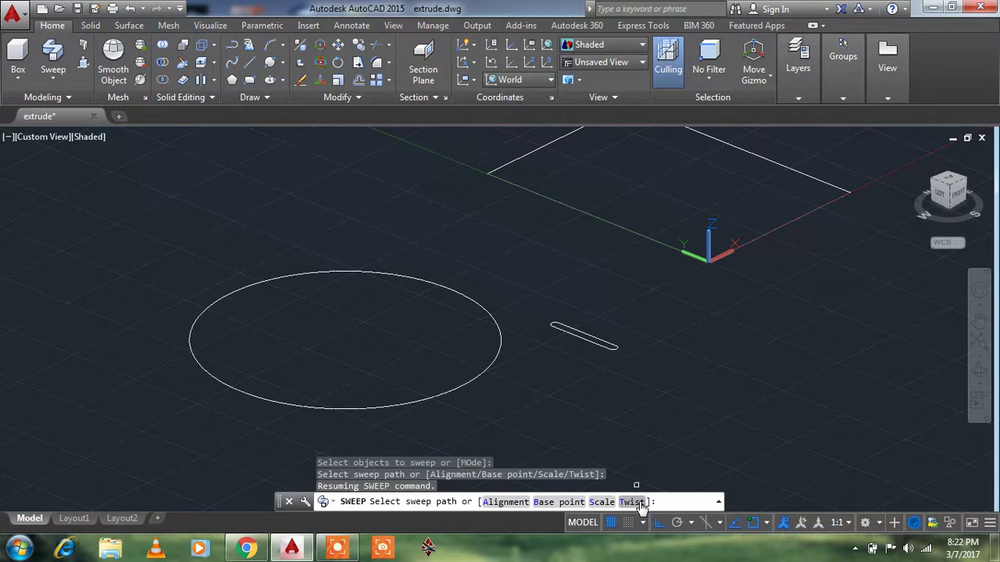
pyautogui.click(632, 503)
pyautogui.write('1800')
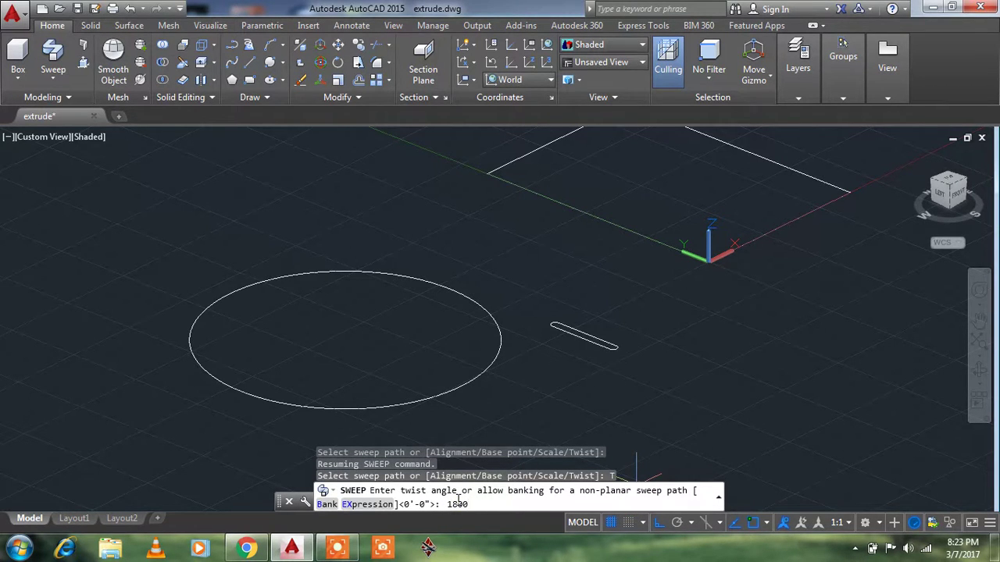
pyautogui.press('Return')
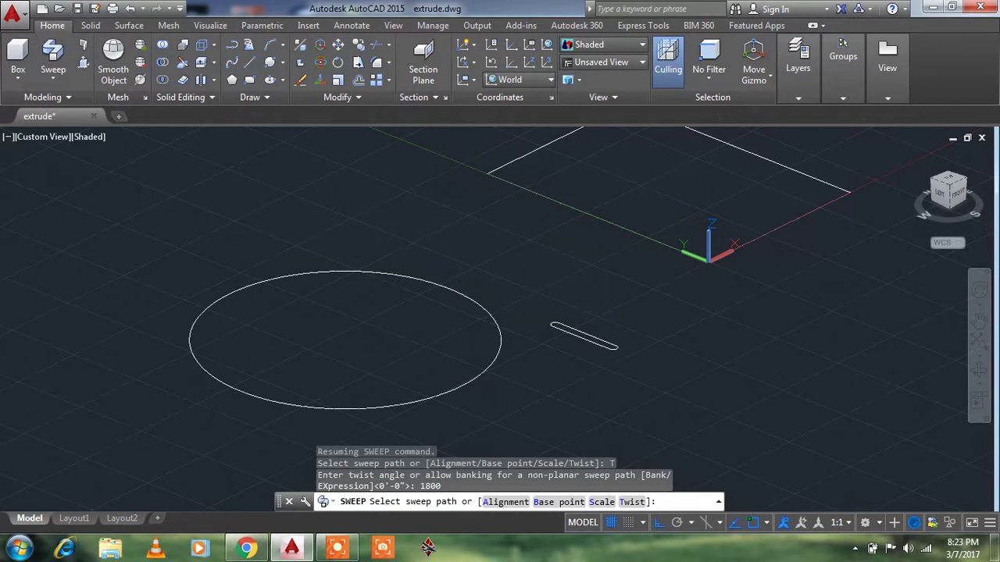
# - Use the large circle as the sweep path and orbit around the resulting twisted ring
pyautogui.click(344, 271)
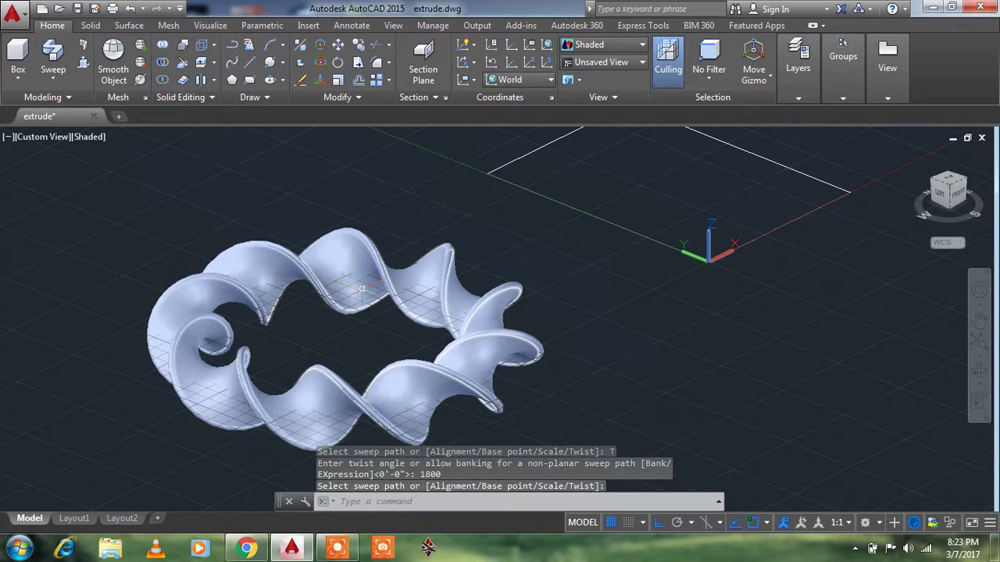
pyautogui.keyDown('shift'); pyautogui.moveTo(500, 313); pyautogui.dragTo(547, 297, button='middle'); pyautogui.keyUp('shift')
pyautogui.moveTo(625, 251)
pyautogui.keyDown('shift'); pyautogui.mouseDown(button='middle')
pyautogui.moveTo(418, 270)
pyautogui.moveTo(384, 250)
pyautogui.moveTo(547, 266)
pyautogui.mouseUp(button='middle'); pyautogui.keyUp('shift')
pyautogui.scroll(3, 547, 269)
pyautogui.scroll(5, 614, 304)
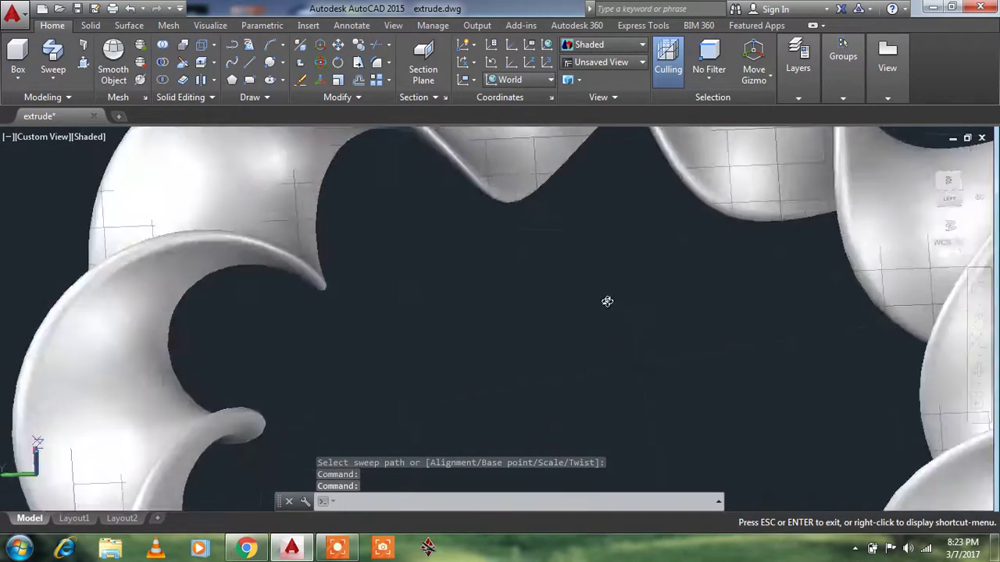
pyautogui.scroll(-10, 618, 308)
# - Pan, zoom and orbit until the ring is seen from above, off to the right
pyautogui.moveTo(614, 304); pyautogui.dragTo(639, 292, button='middle')
pyautogui.scroll(3, 640, 313)
pyautogui.keyDown('shift'); pyautogui.moveTo(640, 330); pyautogui.dragTo(654, 277, button='middle'); pyautogui.keyUp('shift')
pyautogui.moveTo(551, 340)
pyautogui.mouseDown(button='middle')
pyautogui.moveTo(573, 279)
pyautogui.moveTo(594, 298)
pyautogui.moveTo(556, 325)
pyautogui.mouseUp(button='middle')
pyautogui.scroll(3, 573, 279)
pyautogui.scroll(-6, 576, 279)
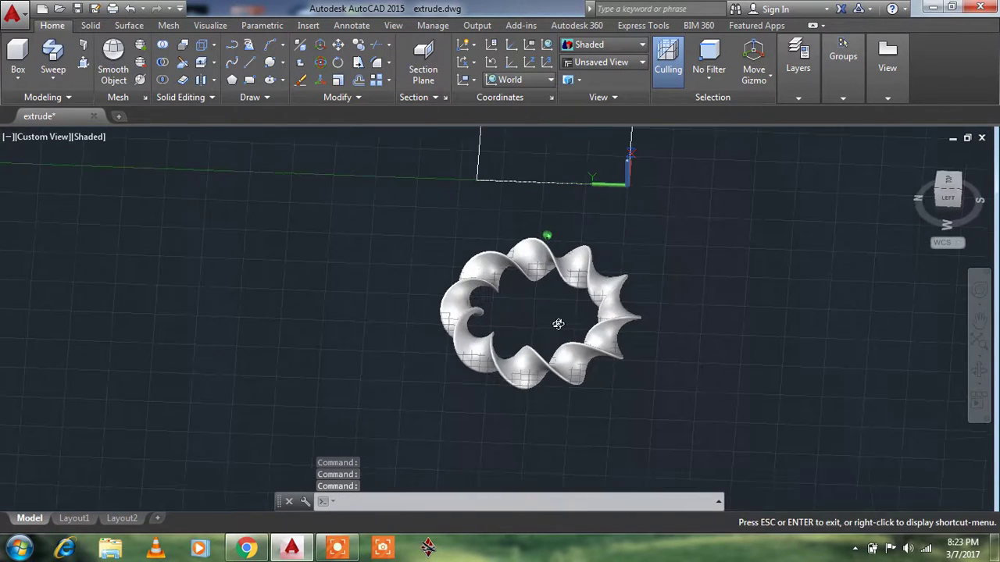
pyautogui.press('Escape')
pyautogui.keyDown('shift'); pyautogui.moveTo(468, 313); pyautogui.dragTo(346, 151, button='middle'); pyautogui.keyUp('shift')
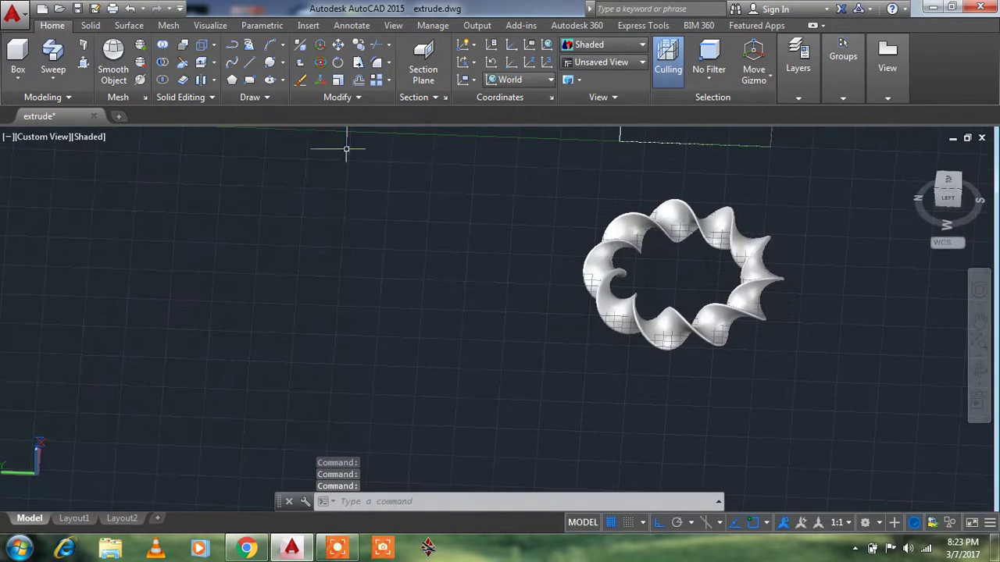
# - Draw a single straight line beside the ring and frame it in view
pyautogui.click(268, 79)
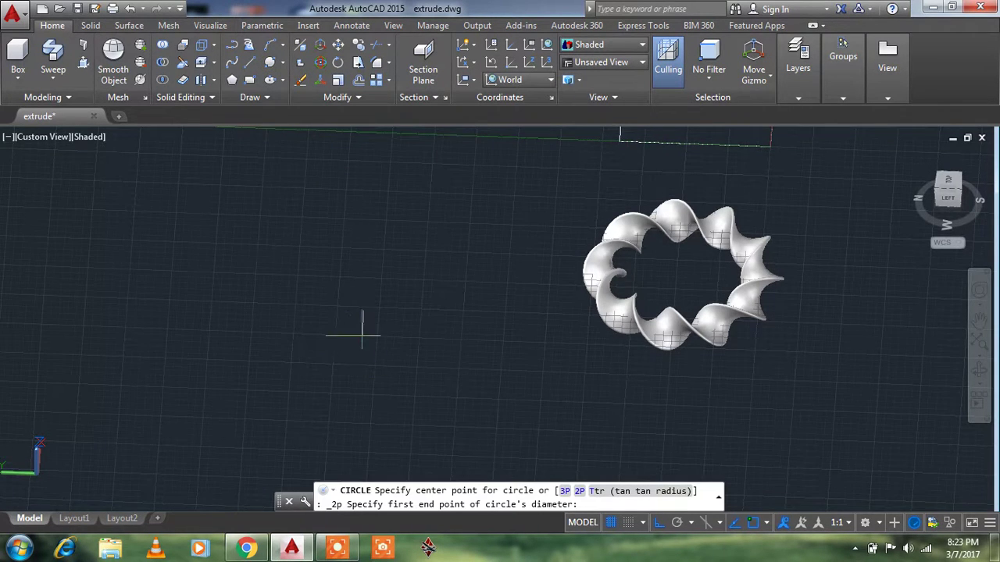
pyautogui.scroll(2, 437, 344)
pyautogui.press('Escape')
pyautogui.click(250, 67)
pyautogui.click(442, 326)
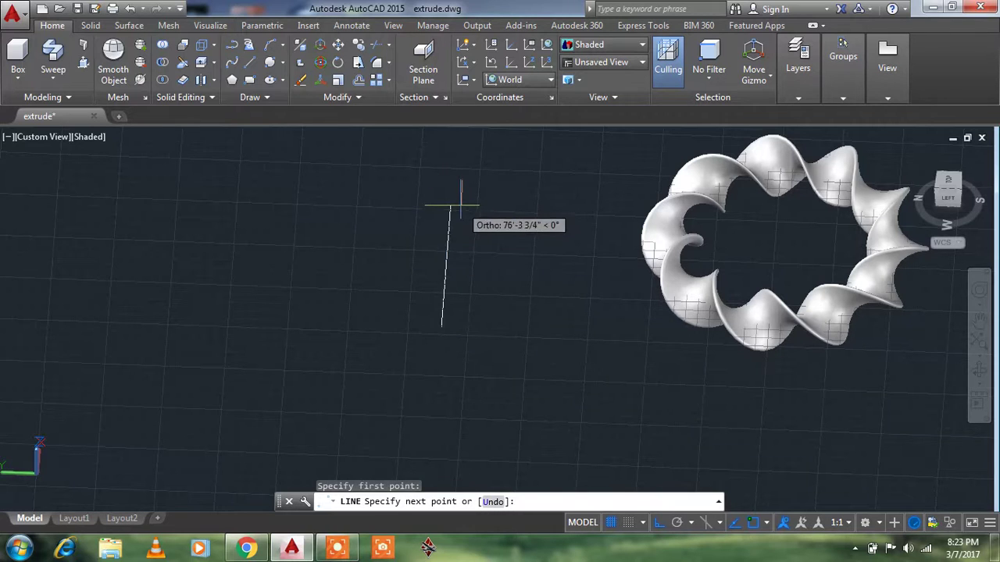
pyautogui.click(450, 205)
pyautogui.press('Escape')
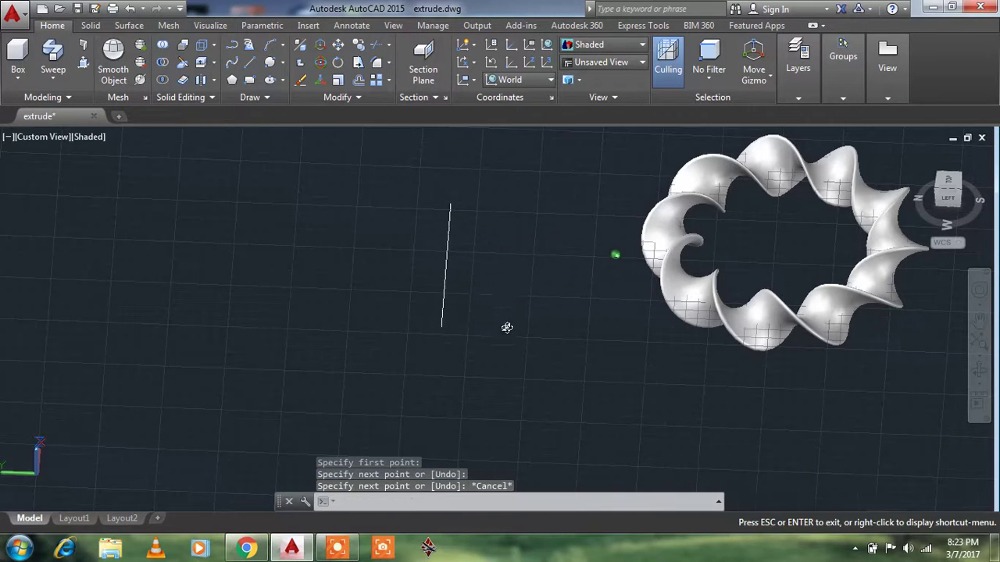
pyautogui.keyDown('shift'); pyautogui.moveTo(507, 328); pyautogui.dragTo(563, 316, button='middle'); pyautogui.keyUp('shift')
pyautogui.scroll(4, 551, 313)
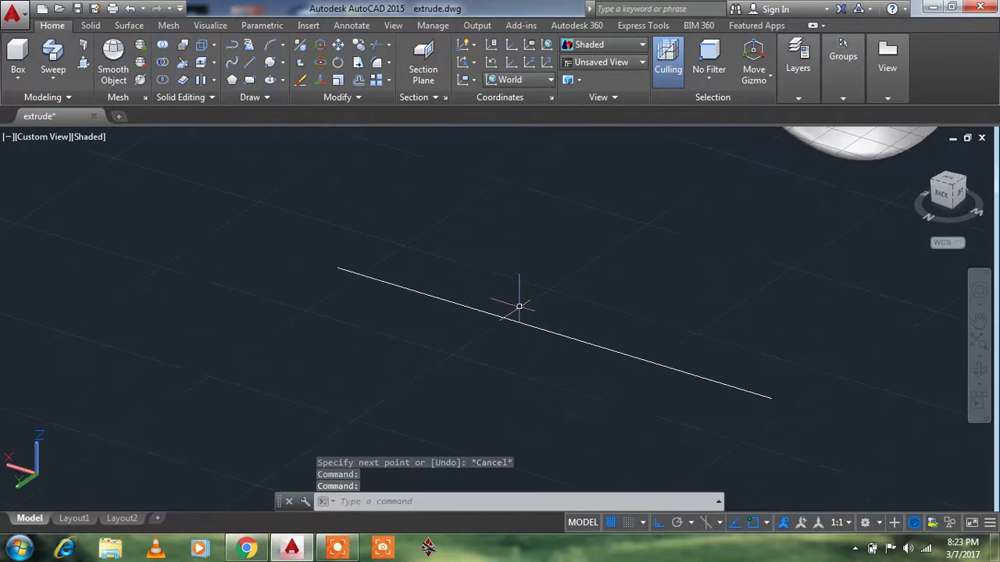
pyautogui.scroll(1, 500, 309)
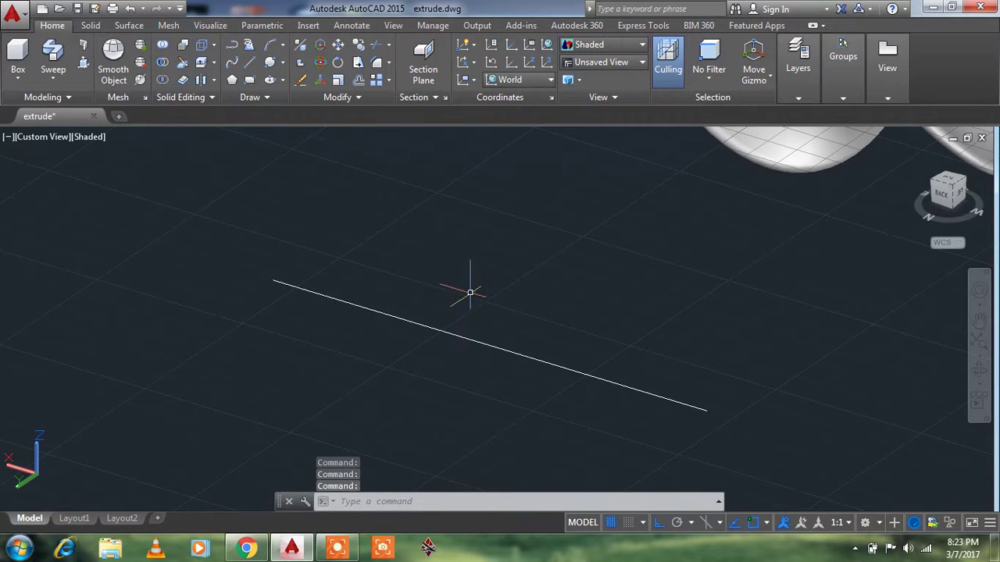
pyautogui.moveTo(564, 302); pyautogui.dragTo(508, 300, button='middle')
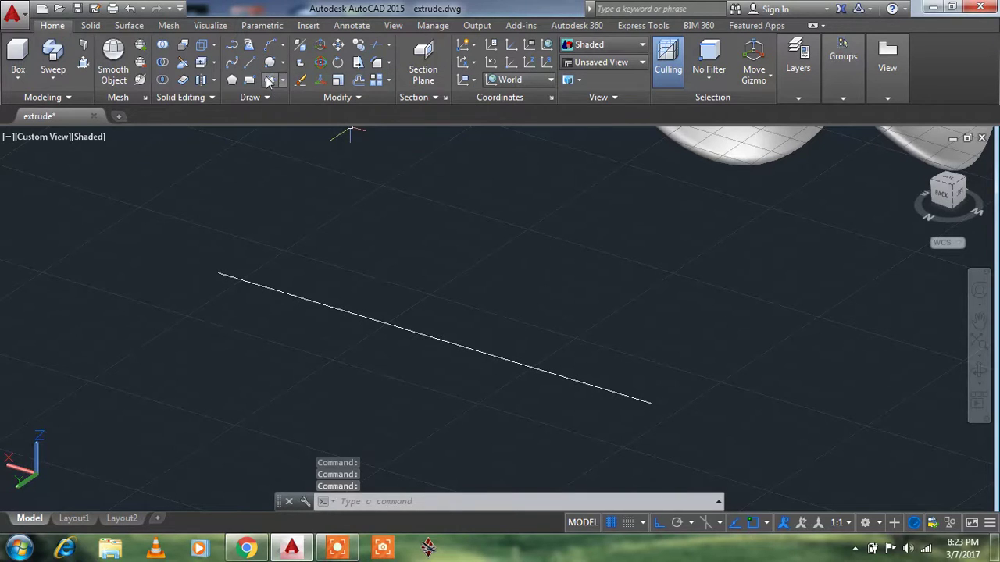
# - Begin a six-sided inscribed polygon, then undo the unfinished attempt
pyautogui.click(231, 80)
pyautogui.write('6')
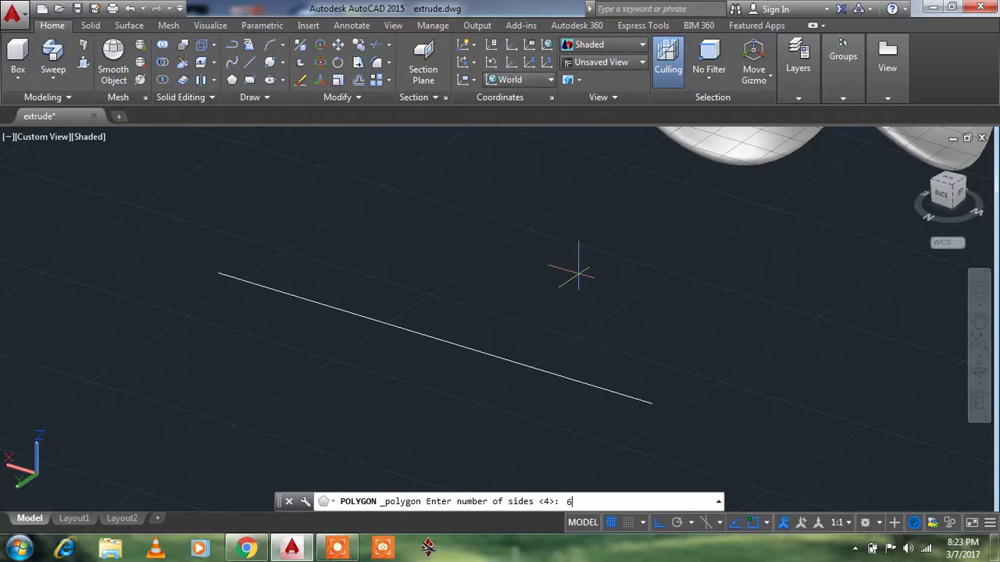
pyautogui.press('Return')
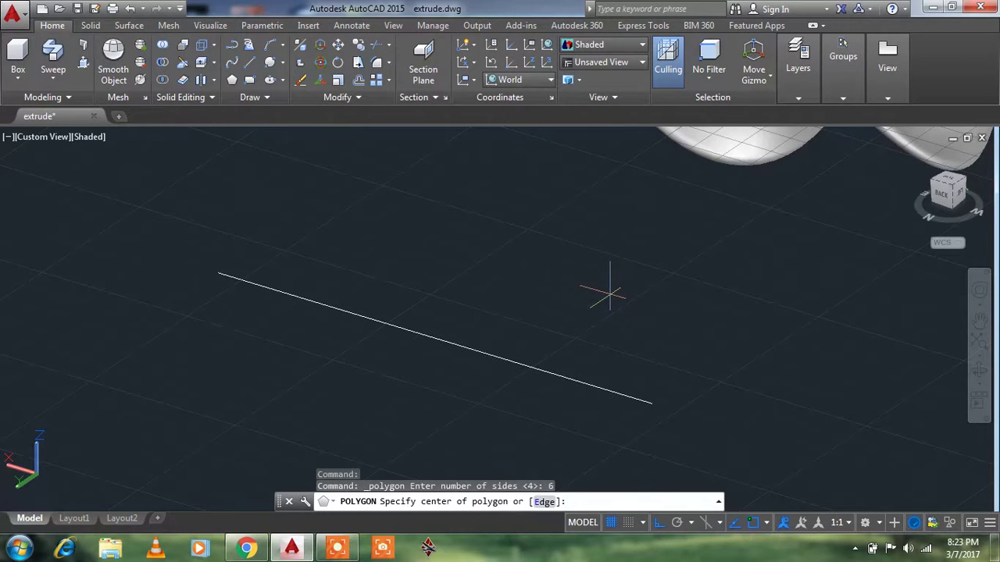
pyautogui.click(610, 295)
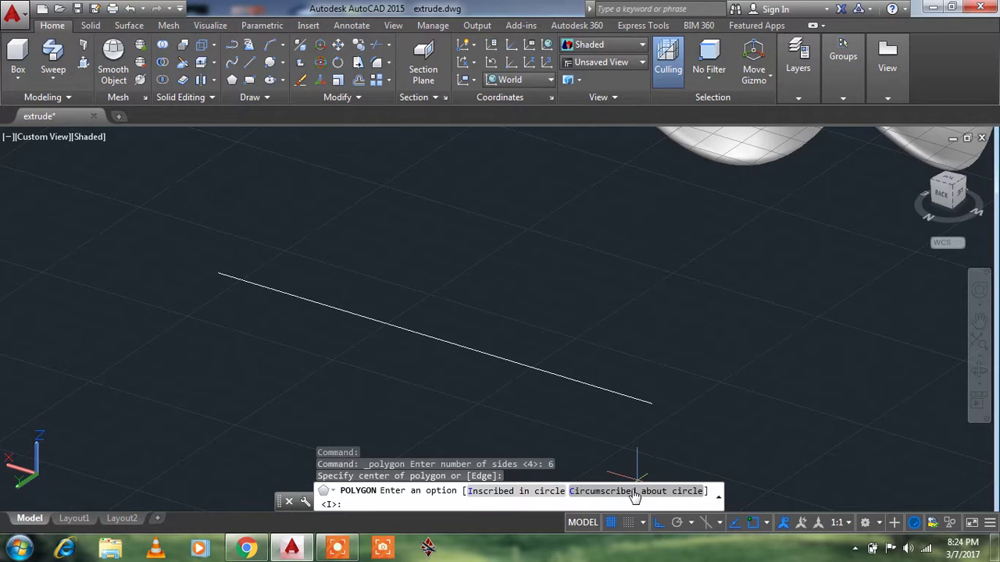
pyautogui.click(531, 491)
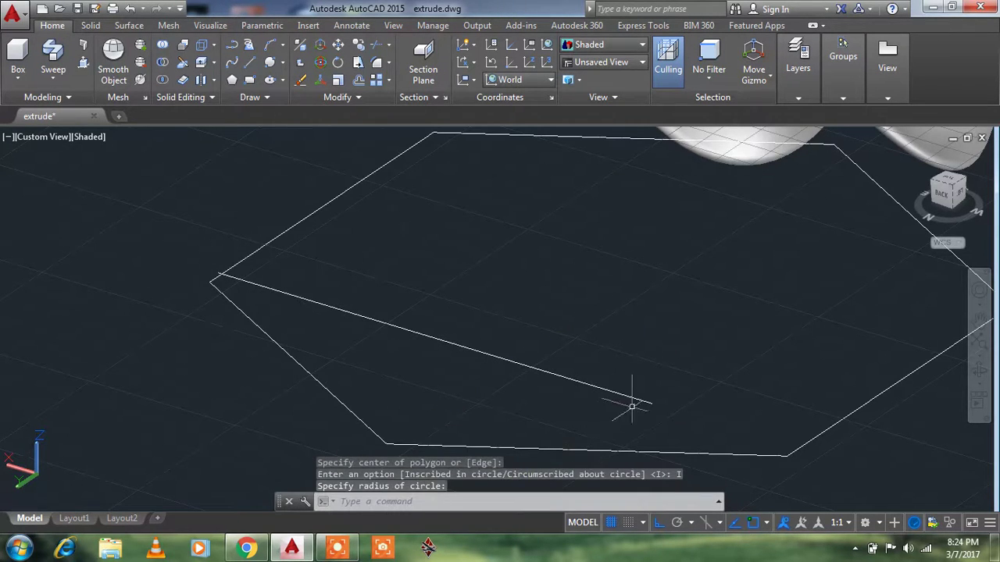
pyautogui.scroll(-5, 617, 326)
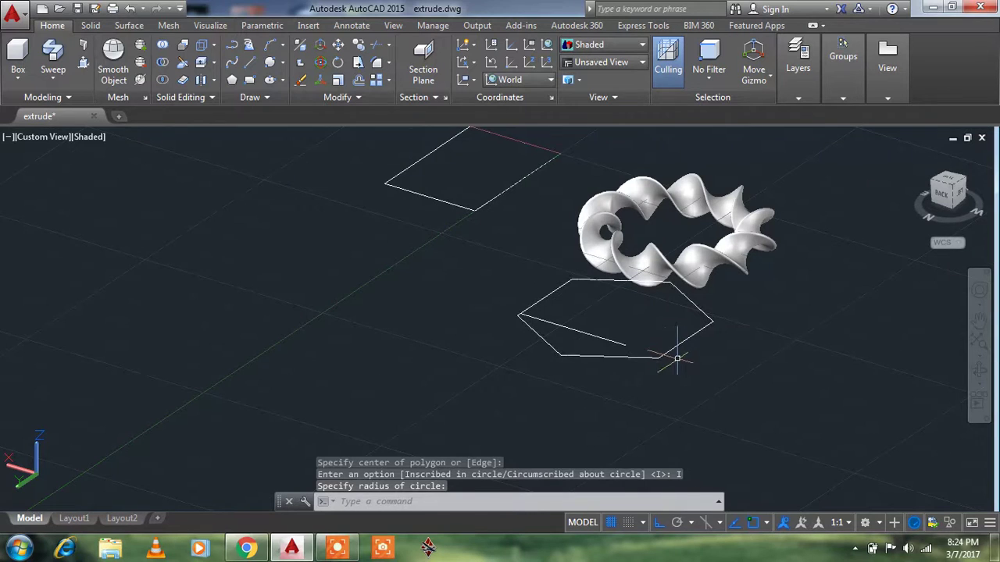
pyautogui.hotkey('ctrl', 'z')
pyautogui.hotkey('ctrl', 'z')
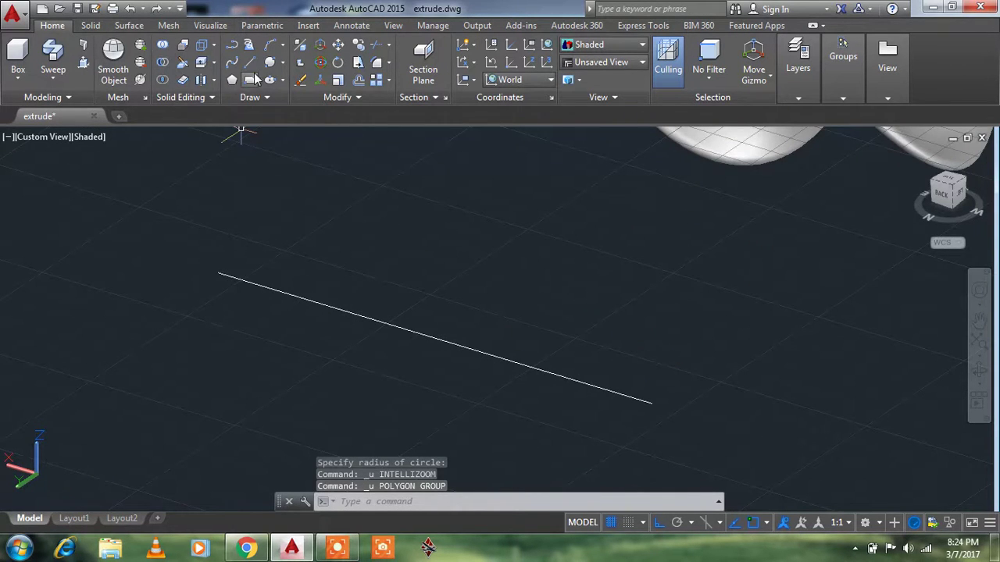
# - Draw a hexagon circumscribed about a 1' radius circle near the line
pyautogui.click(239, 81)
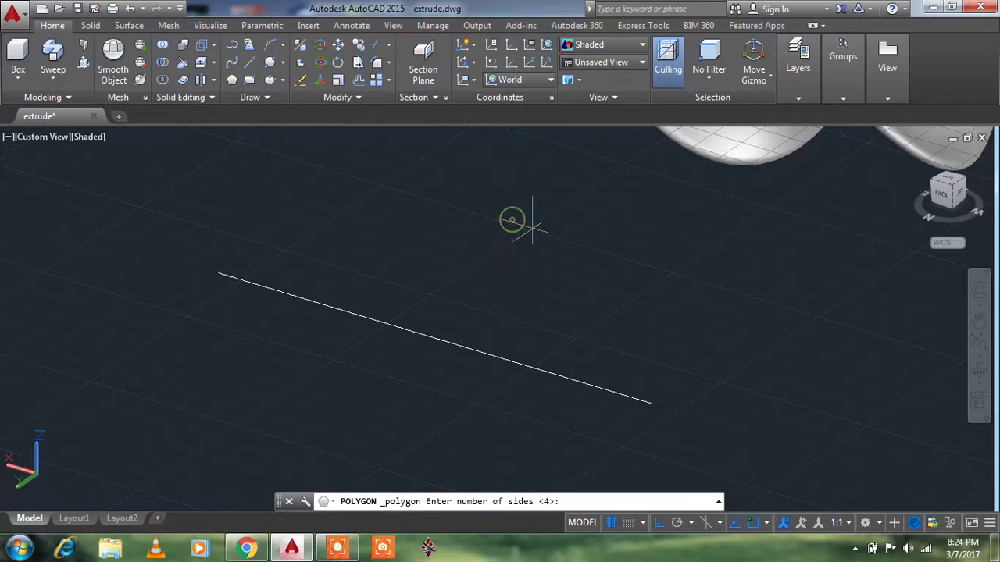
pyautogui.write('6')
pyautogui.press('Return')
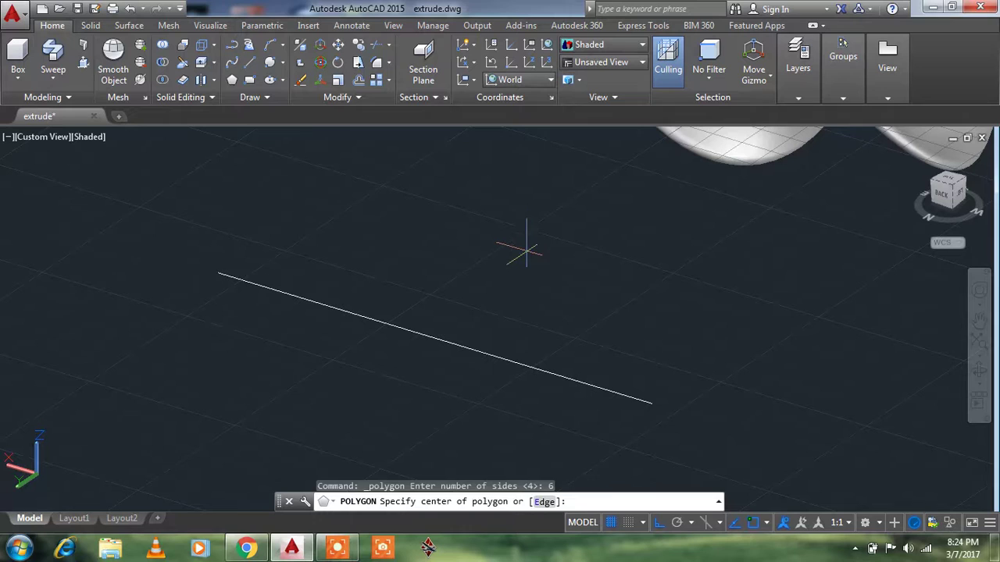
pyautogui.click(526, 251)
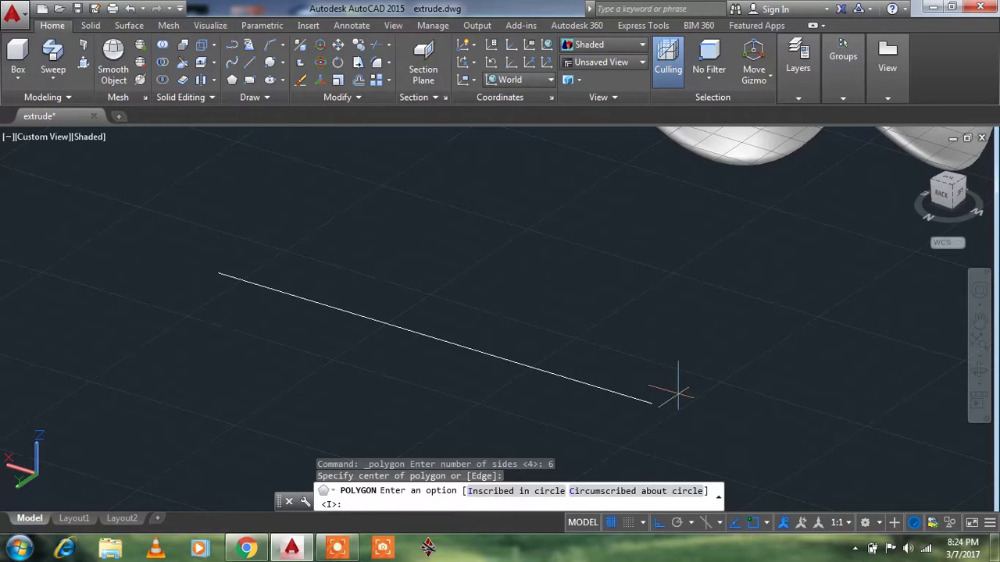
pyautogui.click(625, 492)
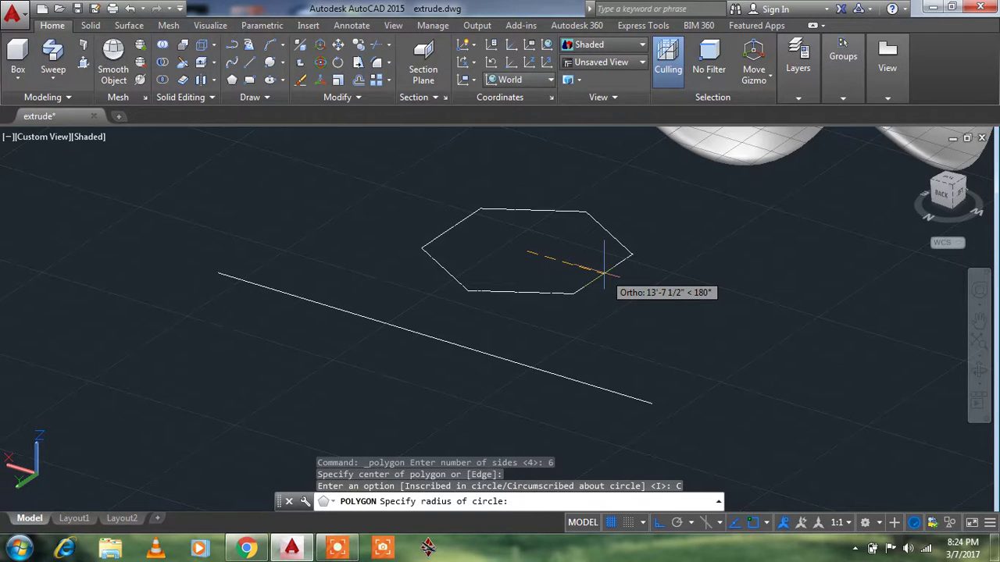
pyautogui.write('1')
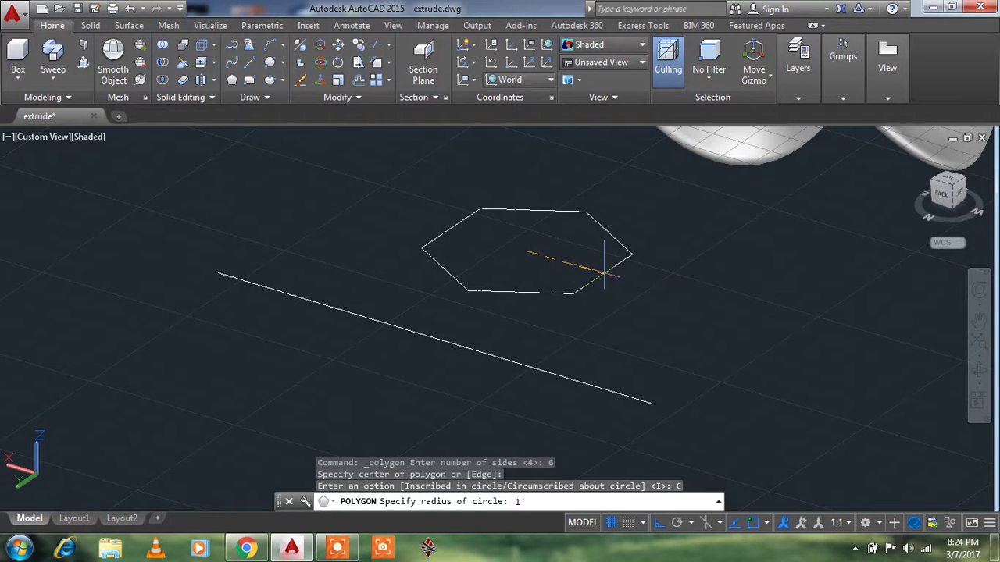
pyautogui.press('Return')
pyautogui.scroll(2, 457, 242)
pyautogui.moveTo(458, 241); pyautogui.dragTo(486, 205, button='middle')
pyautogui.scroll(-3, 218, 141)
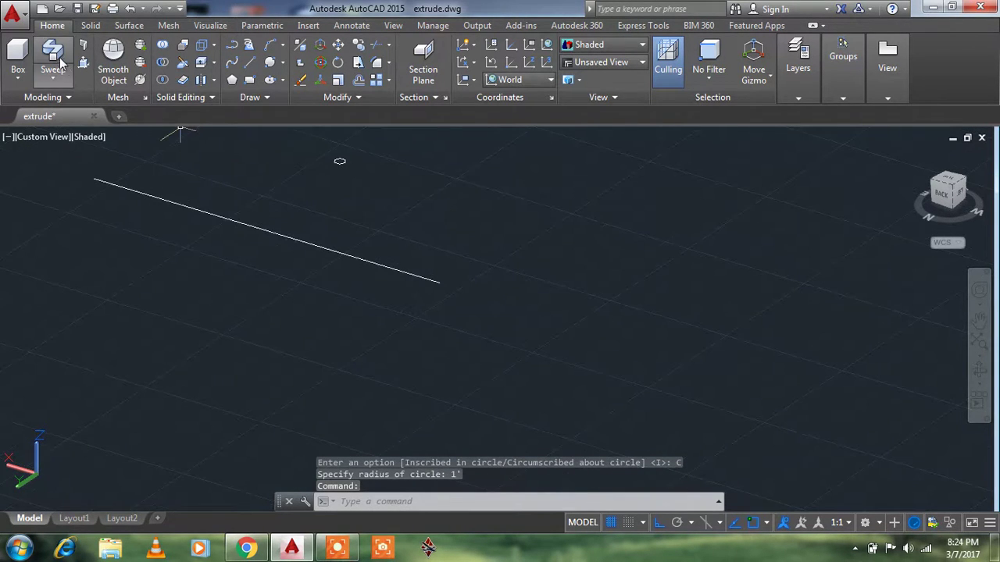
# - Start a sweep with the hexagon as profile and a 1800° twist
pyautogui.click(54, 55)
pyautogui.moveTo(408, 200); pyautogui.dragTo(522, 261, button='middle')
pyautogui.scroll(3, 485, 229)
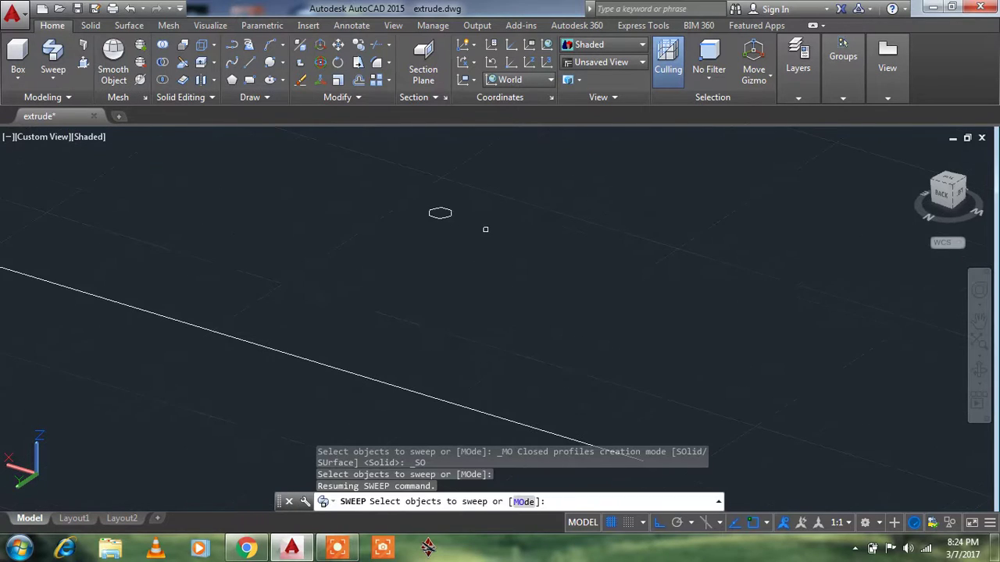
pyautogui.click(449, 214)
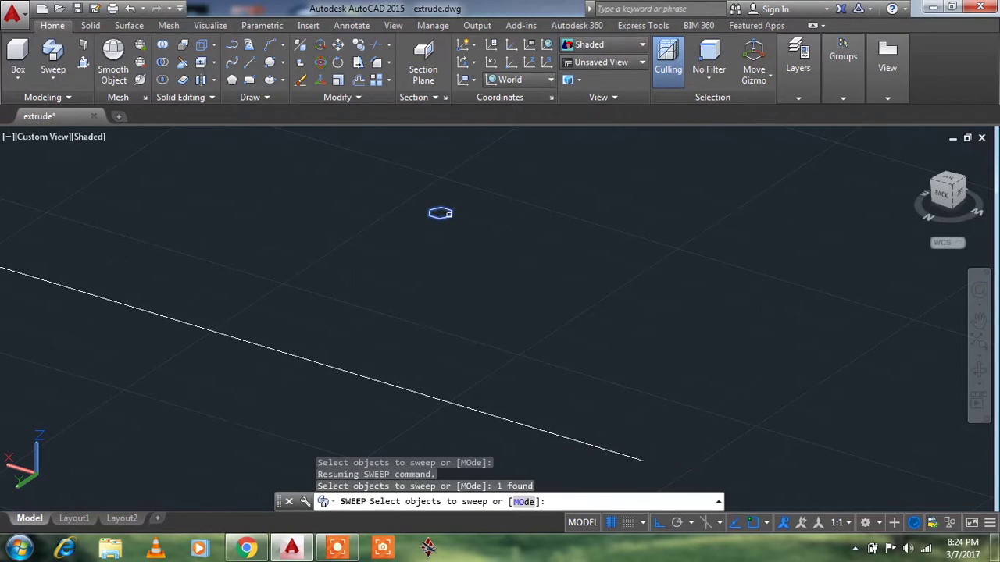
pyautogui.press('Return')
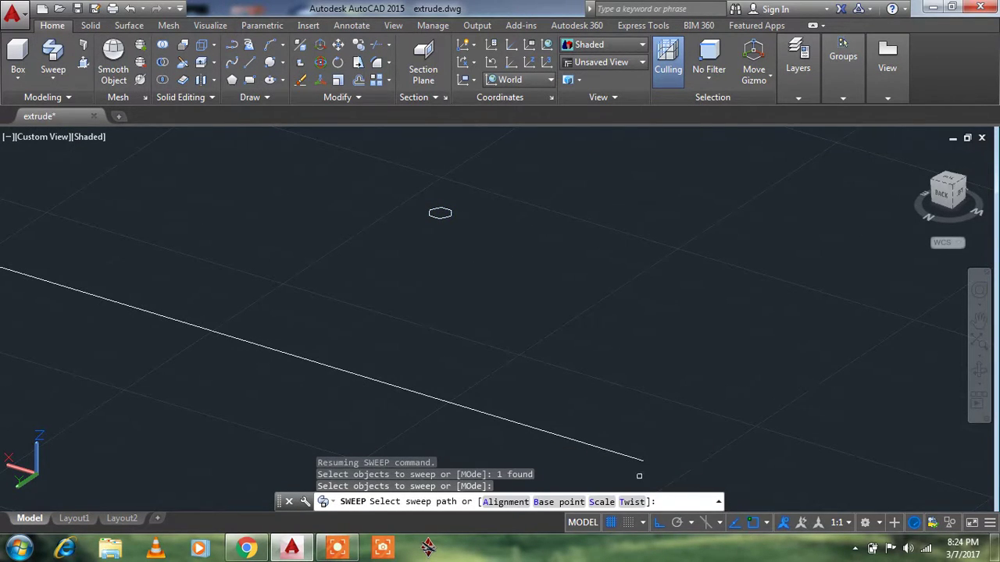
pyautogui.click(633, 502)
pyautogui.write('1800')
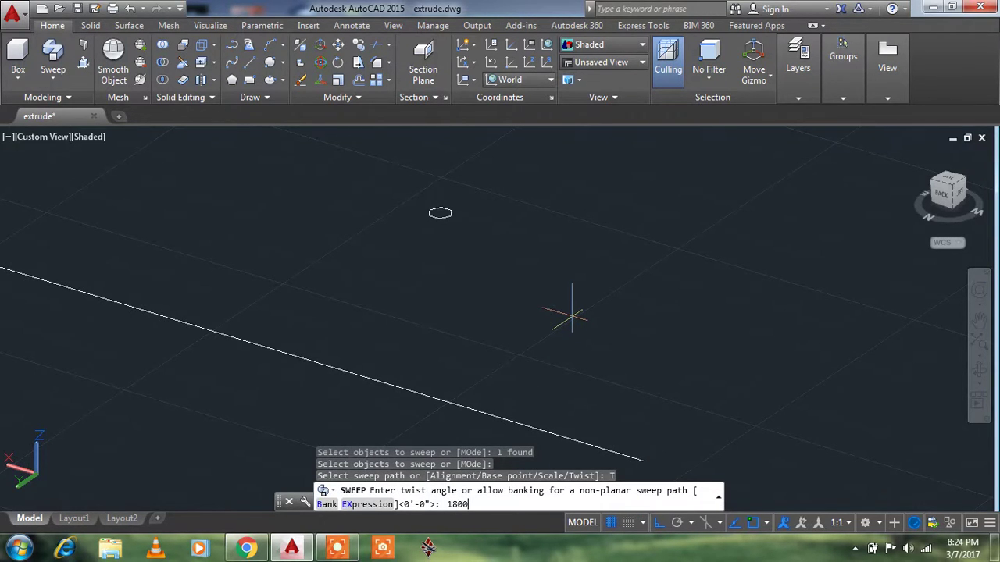
pyautogui.write('00')
pyautogui.press('Return')
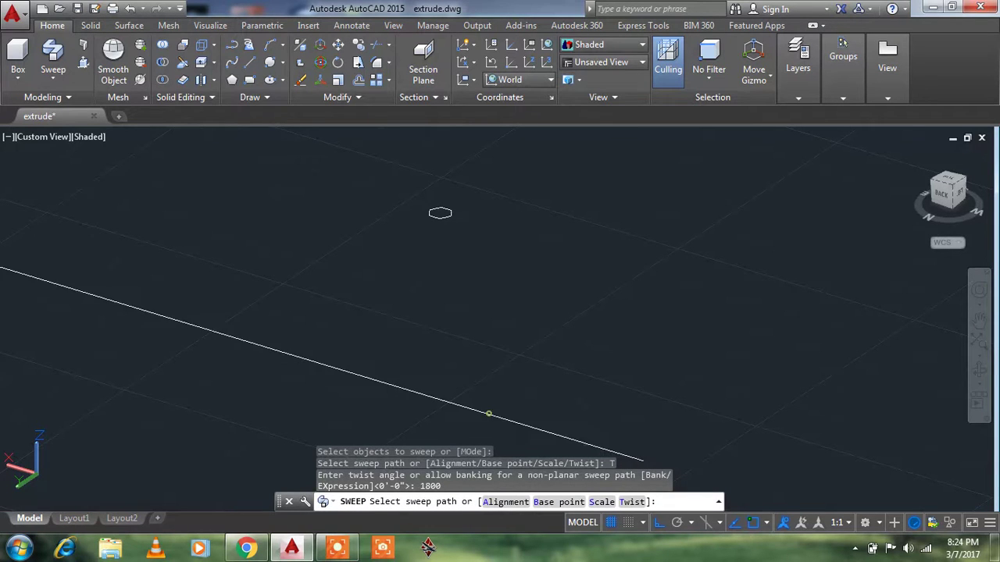
# - Use the straight line as the sweep path to form the twisted hexagonal rod
pyautogui.click(489, 412)
pyautogui.scroll(-2, 625, 336)
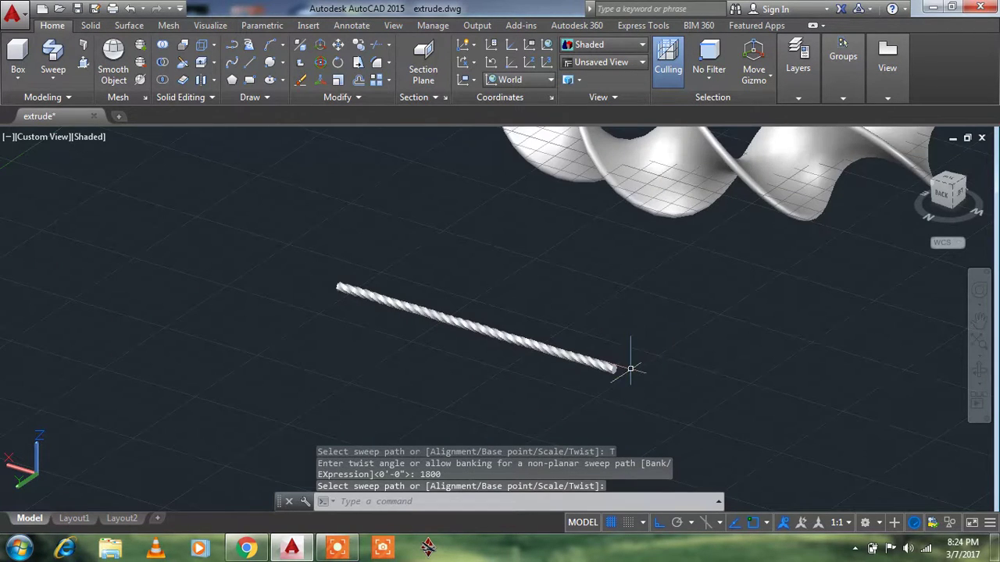
pyautogui.scroll(1, 617, 368)
pyautogui.scroll(1, 603, 372)
pyautogui.scroll(1, 618, 373)
pyautogui.scroll(1, 635, 344)
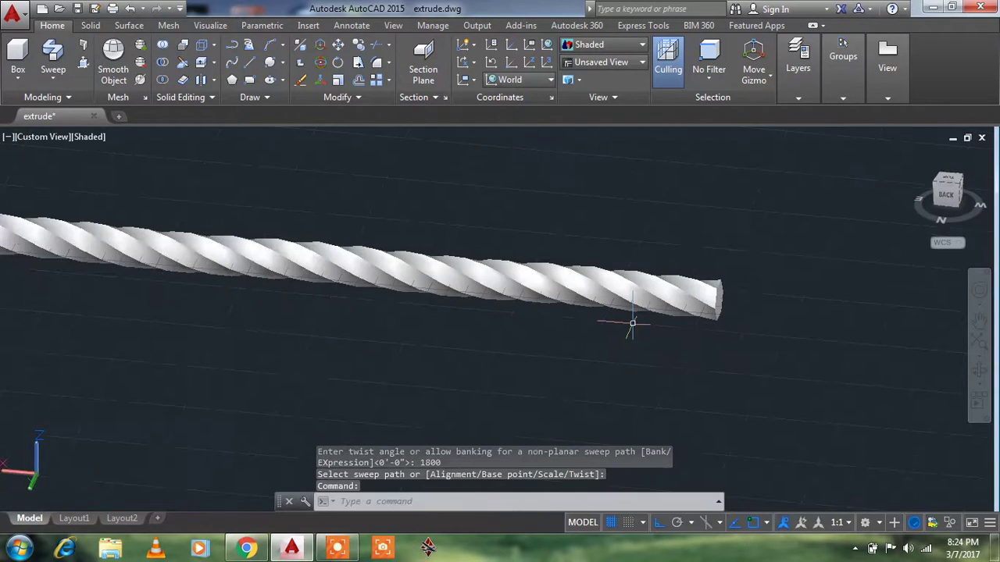
pyautogui.scroll(1, 609, 320)
pyautogui.scroll(1, 585, 313)
pyautogui.scroll(1, 578, 312)
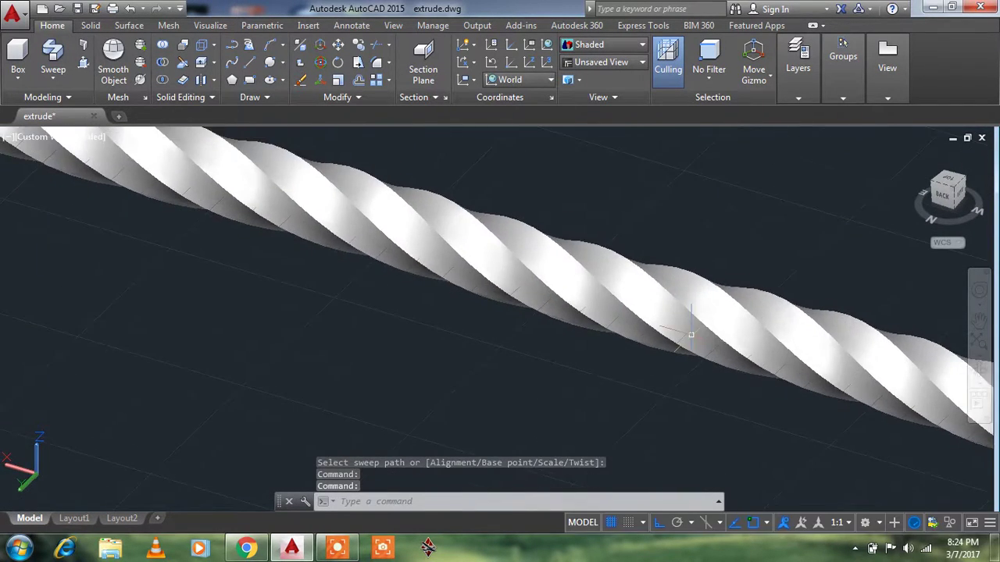
pyautogui.scroll(-3, 518, 296)
pyautogui.moveTo(518, 296)
pyautogui.keyDown('shift'); pyautogui.mouseDown(button='middle')
pyautogui.moveTo(611, 311)
pyautogui.moveTo(464, 308)
pyautogui.moveTo(474, 282)
pyautogui.mouseUp(button='middle'); pyautogui.keyUp('shift')
pyautogui.scroll(-1, 473, 281)
pyautogui.scroll(-2, 486, 291)
pyautogui.scroll(2, 444, 352)
pyautogui.scroll(1, 368, 346)
pyautogui.moveTo(357, 357); pyautogui.dragTo(457, 349, button='middle')
pyautogui.scroll(-1, 534, 341)
pyautogui.scroll(-3, 565, 339)
pyautogui.moveTo(565, 339)
pyautogui.keyDown('shift'); pyautogui.mouseDown(button='middle')
pyautogui.moveTo(509, 335)
pyautogui.moveTo(549, 354)
pyautogui.moveTo(466, 335)
pyautogui.mouseUp(button='middle'); pyautogui.keyUp('shift')
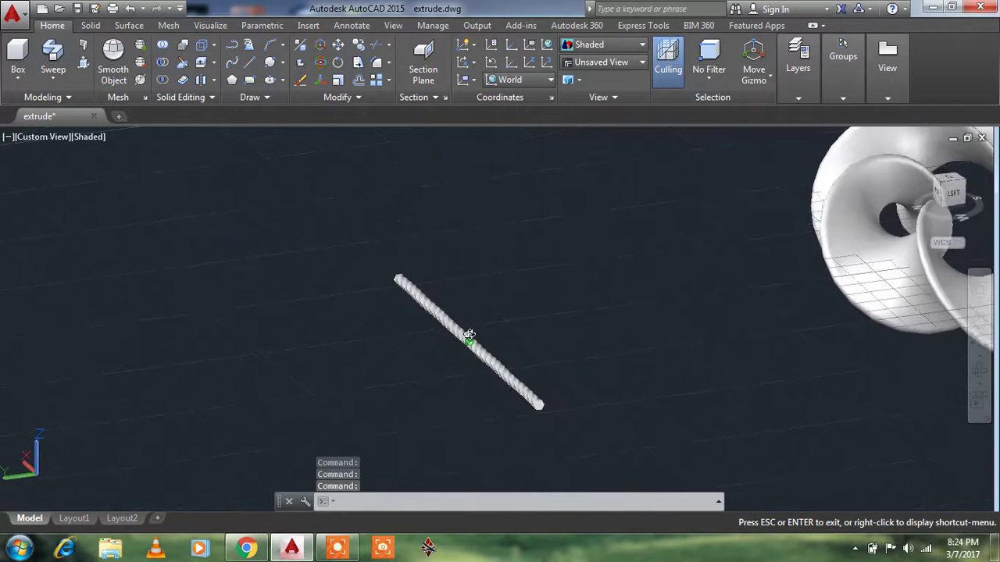
pyautogui.scroll(2, 466, 335)
pyautogui.moveTo(523, 365)
pyautogui.mouseDown(button='middle')
pyautogui.moveTo(482, 338)
pyautogui.moveTo(520, 348)
pyautogui.mouseUp(button='middle')
pyautogui.scroll(-3, 456, 306)
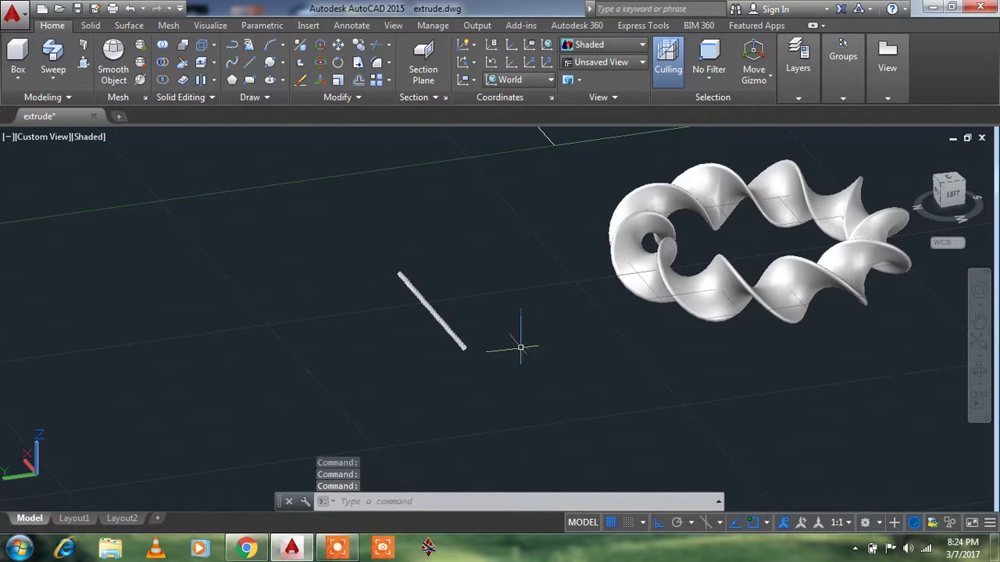
# - Draw a straight path line beside the rod, abandoning a stray two-point circle
pyautogui.click(251, 66)
pyautogui.moveTo(346, 331); pyautogui.dragTo(518, 340, button='middle')
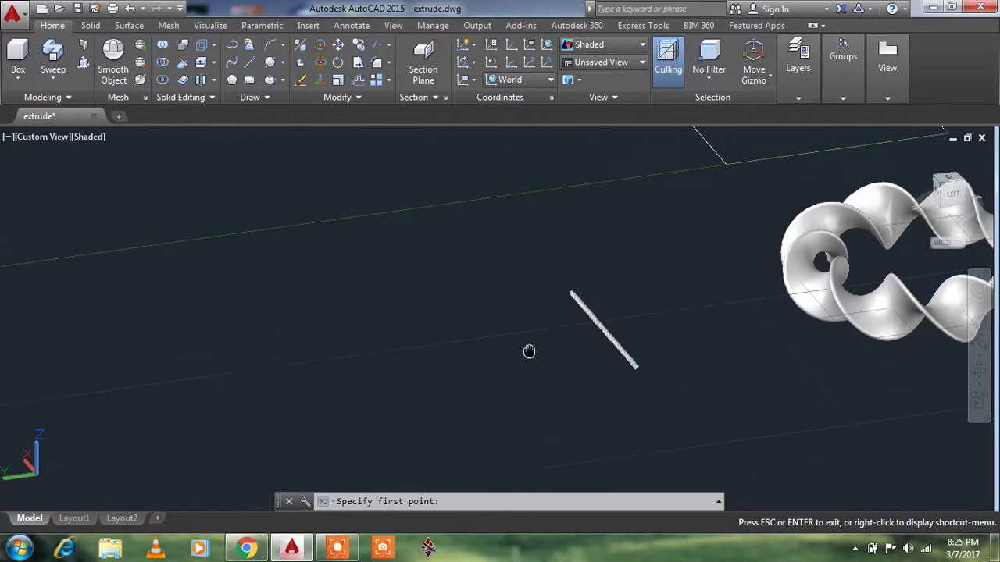
pyautogui.click(473, 301)
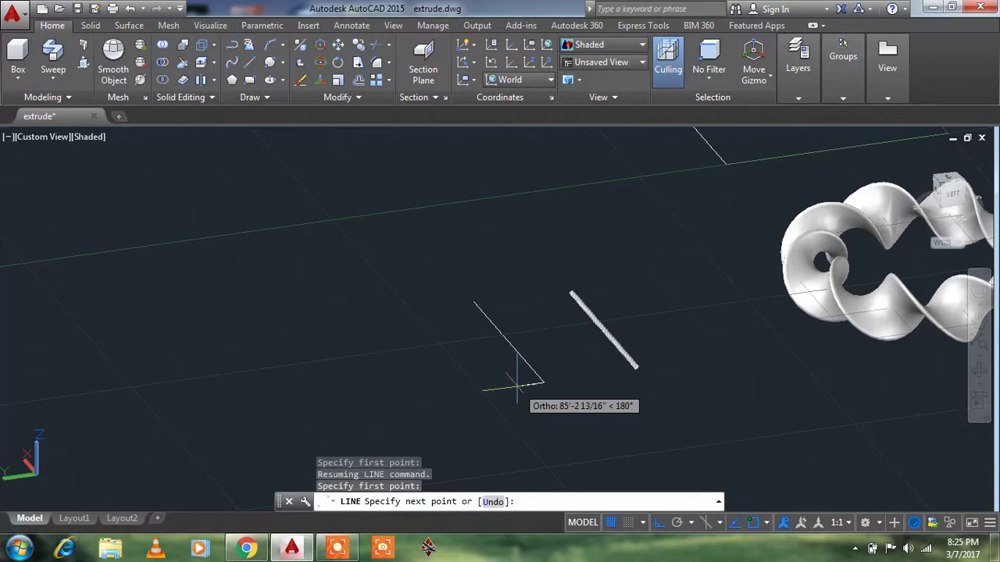
pyautogui.press('Escape')
pyautogui.moveTo(572, 398)
pyautogui.keyDown('shift'); pyautogui.mouseDown(button='middle')
pyautogui.moveTo(607, 404)
pyautogui.moveTo(617, 391)
pyautogui.mouseUp(button='middle'); pyautogui.keyUp('shift')
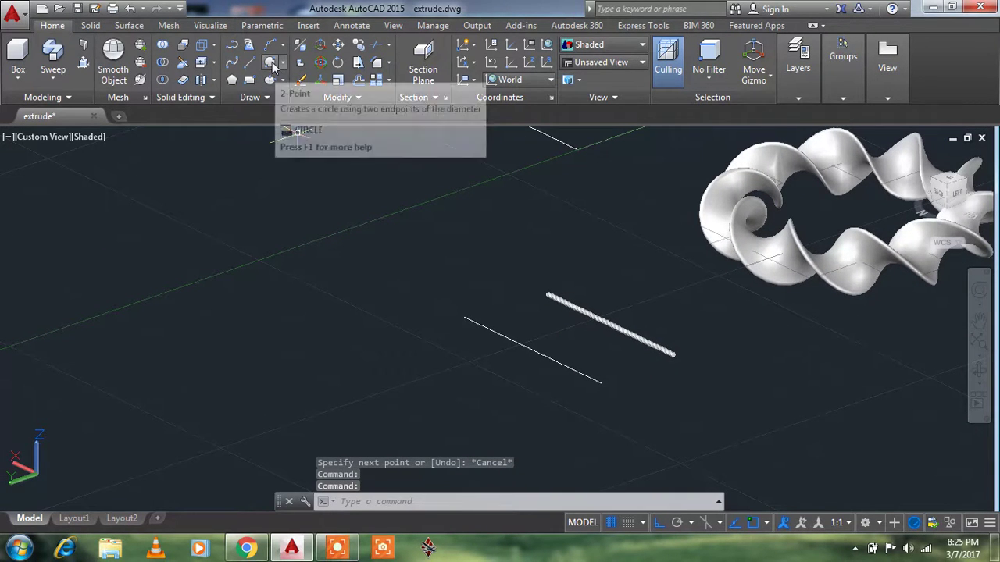
pyautogui.click(270, 62)
pyautogui.click(656, 393)
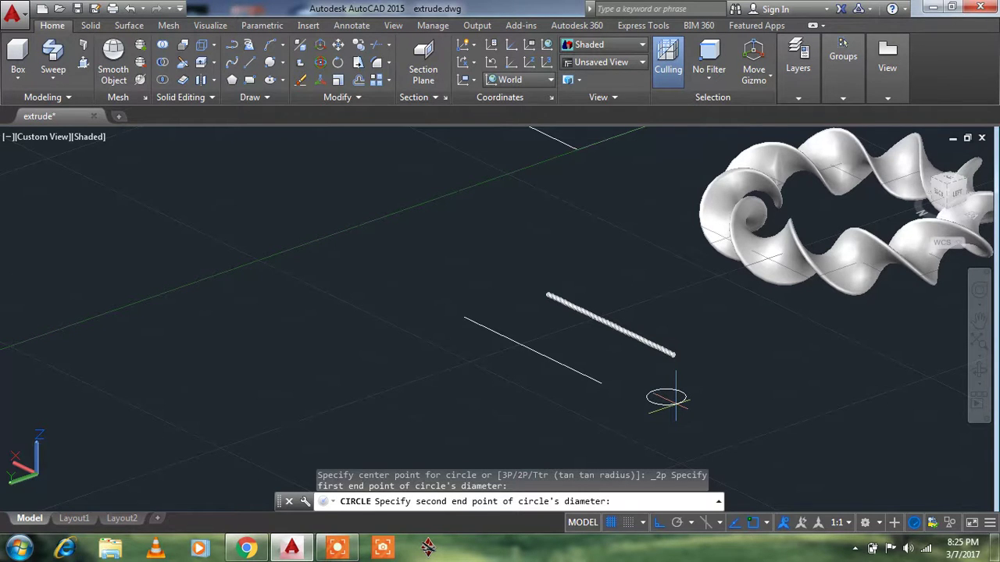
pyautogui.keyDown('shift'); pyautogui.moveTo(667, 399); pyautogui.dragTo(665, 401, button='middle'); pyautogui.keyUp('shift')
pyautogui.press('Escape')
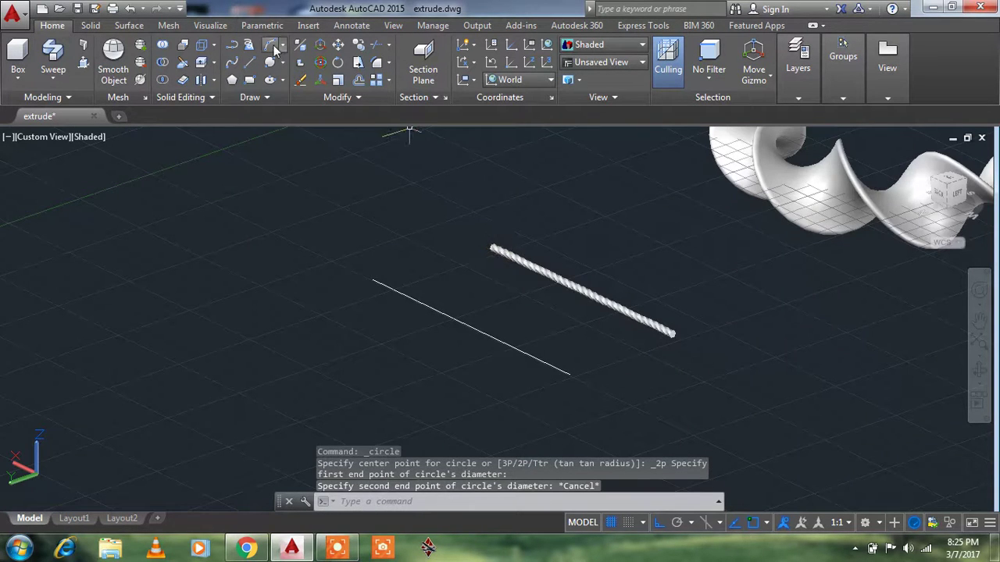
# - Draw a long narrow rectangle beside the rod
pyautogui.click(250, 85)
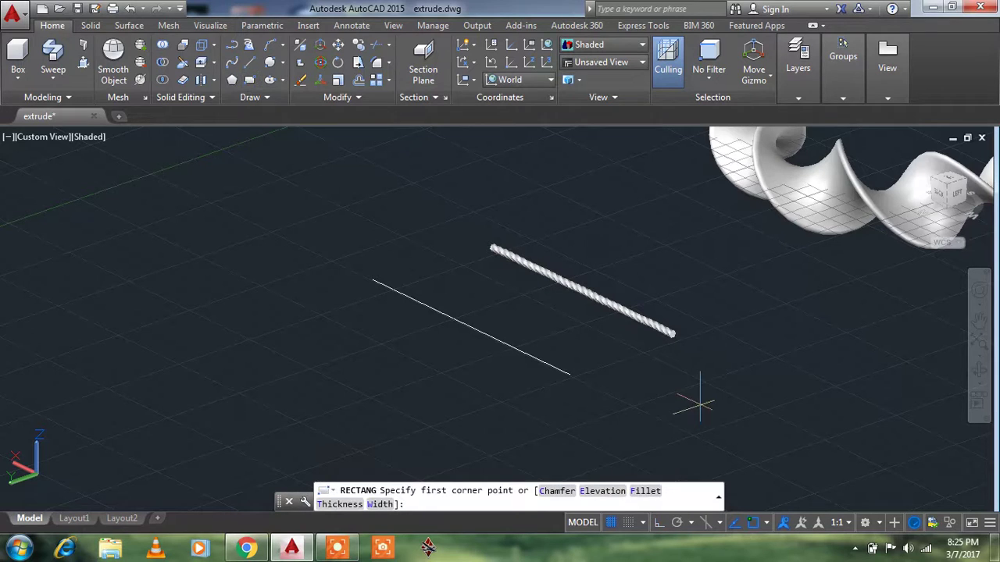
pyautogui.click(634, 374)
pyautogui.click(687, 398)
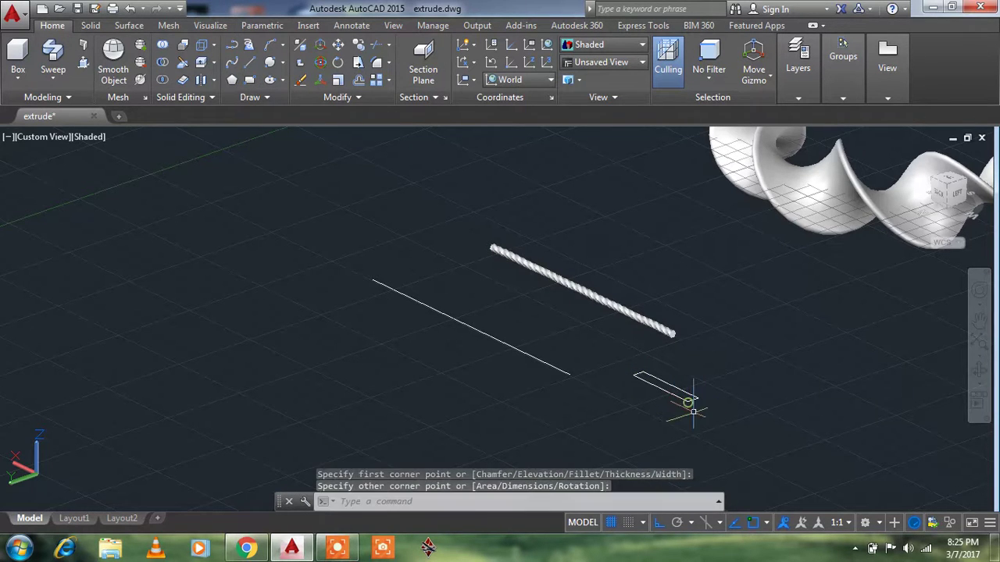
pyautogui.scroll(1, 664, 414)
pyautogui.scroll(1, 664, 414)
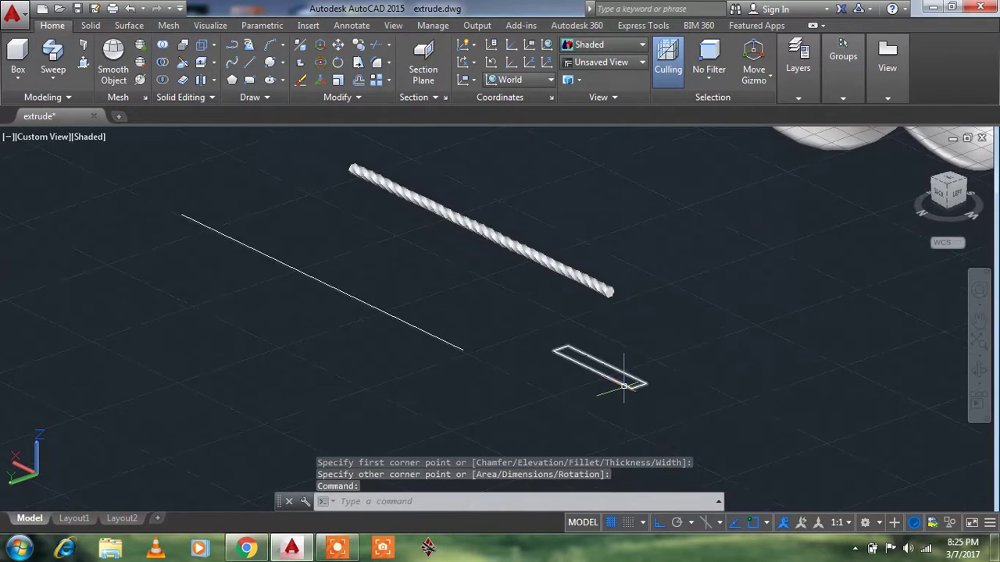
# - Draw a two-point circle across the rectangle's short end
pyautogui.click(269, 65)
pyautogui.scroll(1, 617, 375)
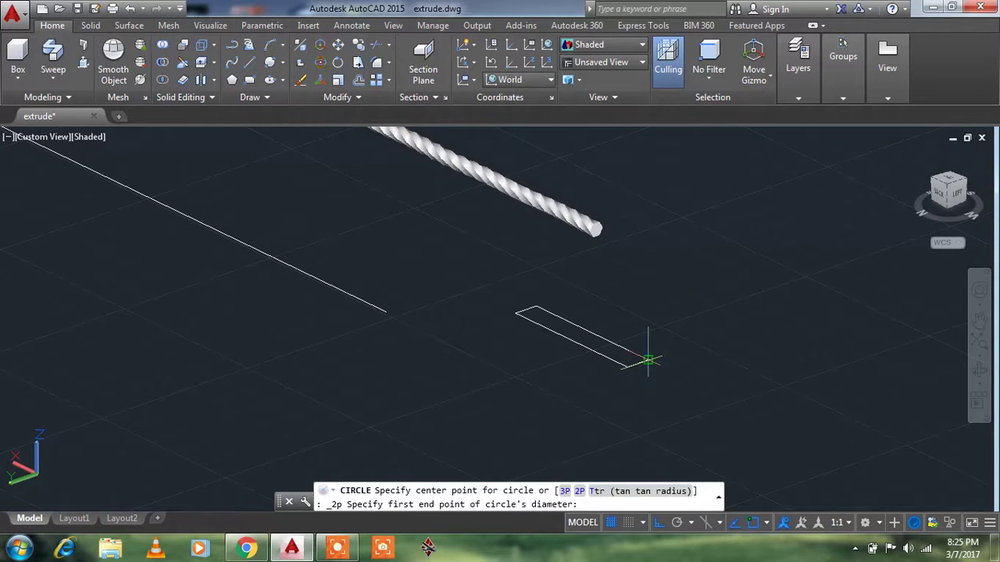
pyautogui.click(641, 360)
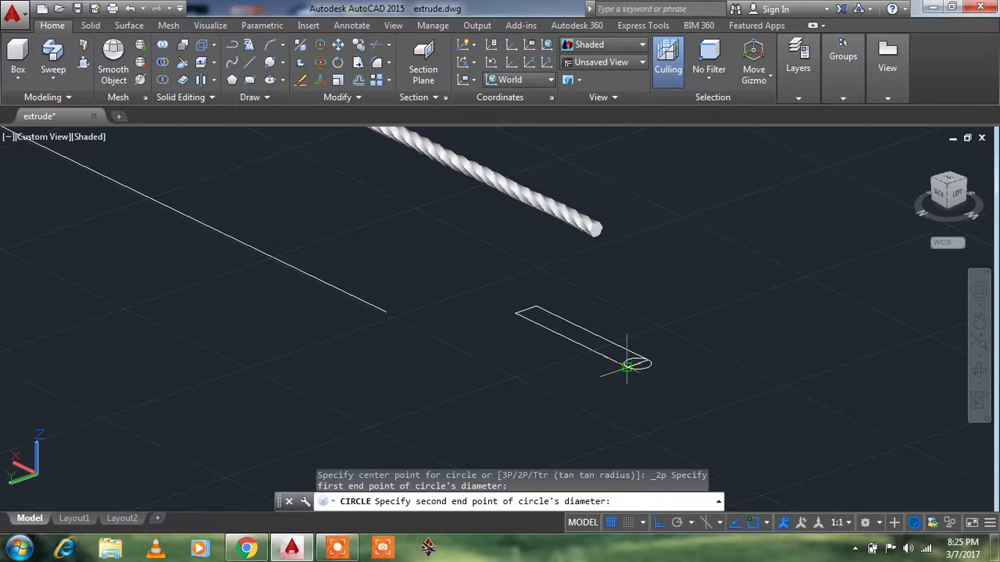
pyautogui.scroll(3, 627, 366)
pyautogui.press('Escape')
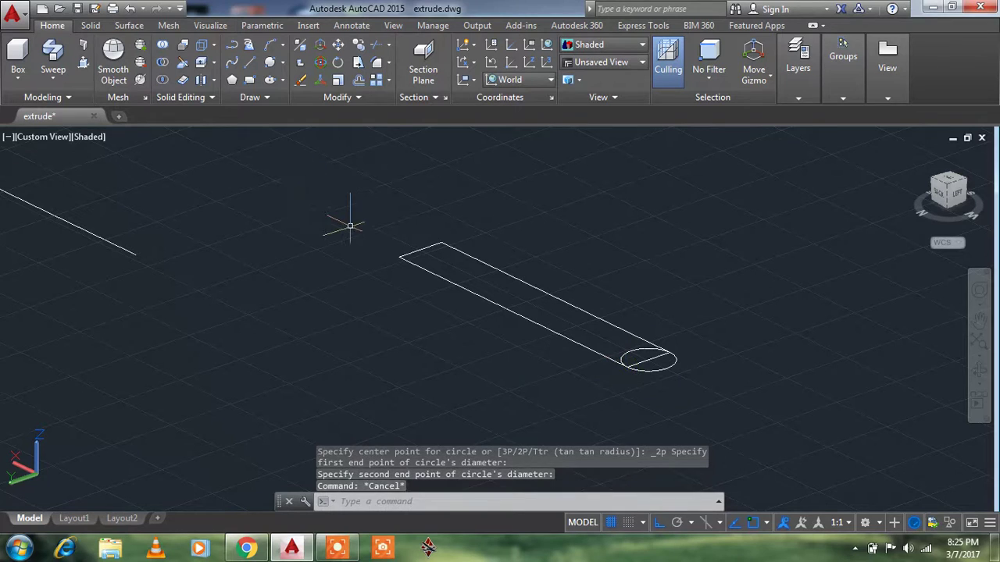
# - Copy the end circle from its centre to the rectangle's other end
pyautogui.write('co')
pyautogui.press('Return')
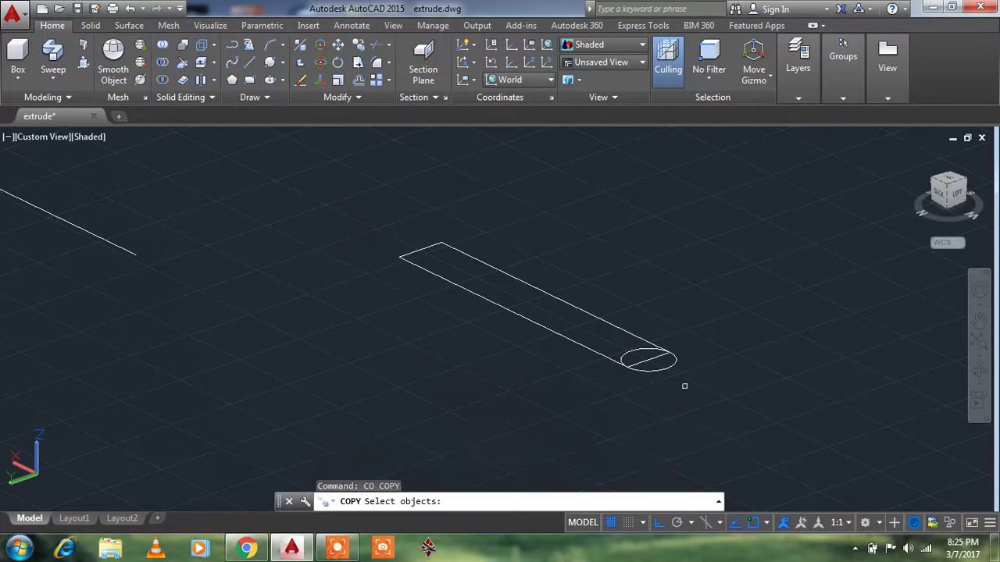
pyautogui.click(667, 369)
pyautogui.press('Return')
pyautogui.click(648, 361)
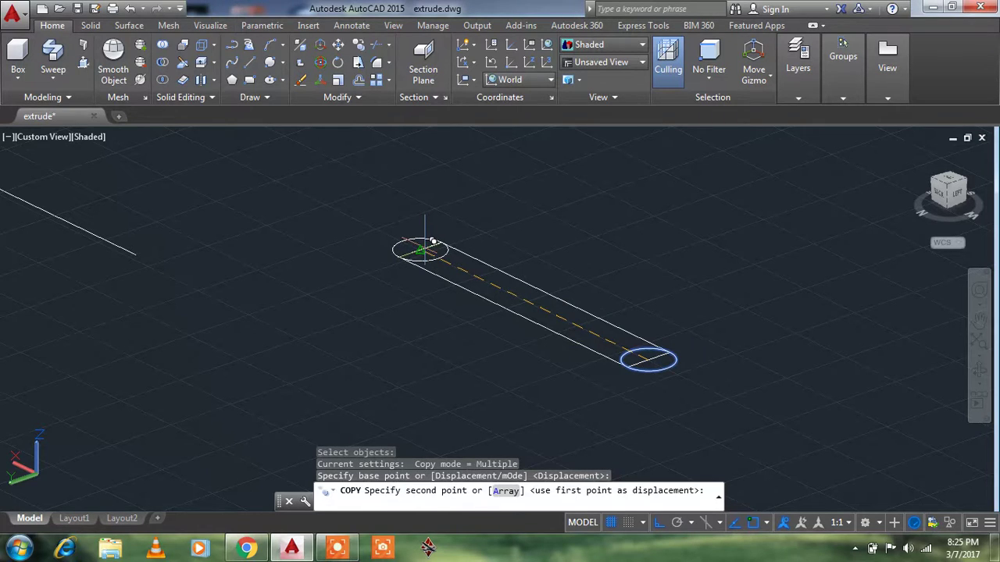
pyautogui.click(423, 250)
pyautogui.press('Escape')
# - Trim the inner edges at both ends so the rectangle gets rounded ends
pyautogui.write('t')
pyautogui.press('Return')
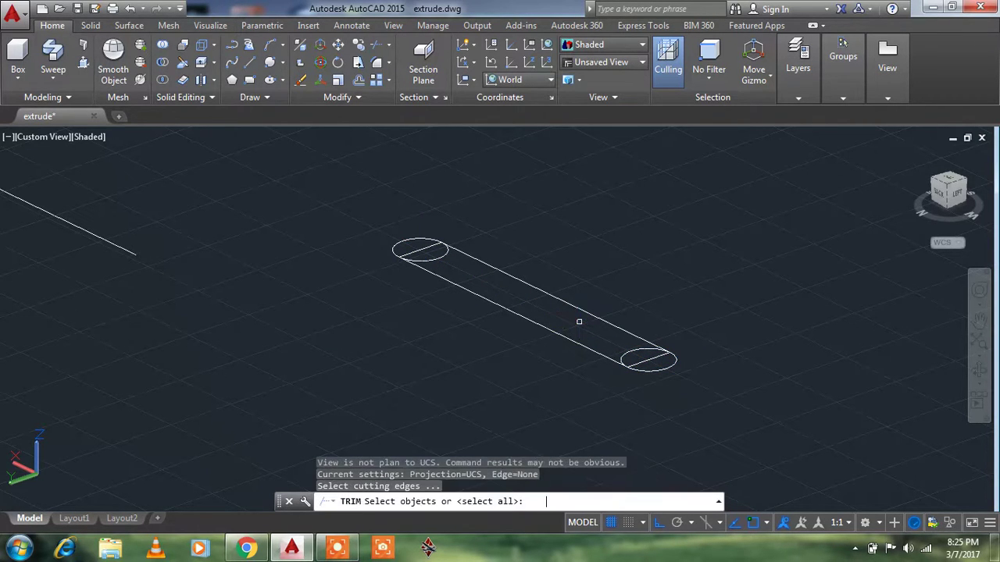
pyautogui.press('Return')
pyautogui.click(633, 351)
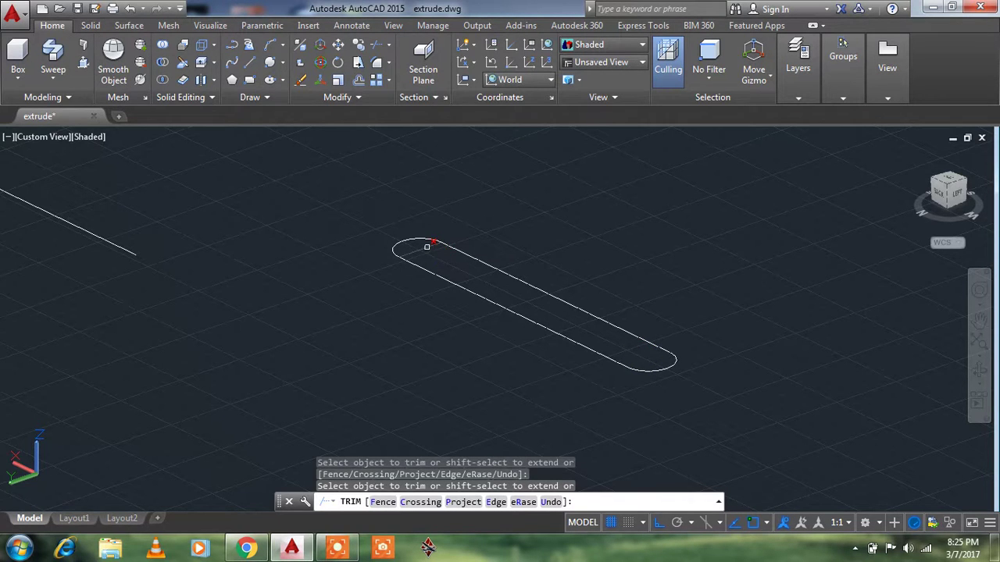
pyautogui.click(427, 247)
pyautogui.press('Escape')
# - Window-select the slot pieces and join them into one polyline
pyautogui.scroll(-4, 428, 247)
pyautogui.write('j')
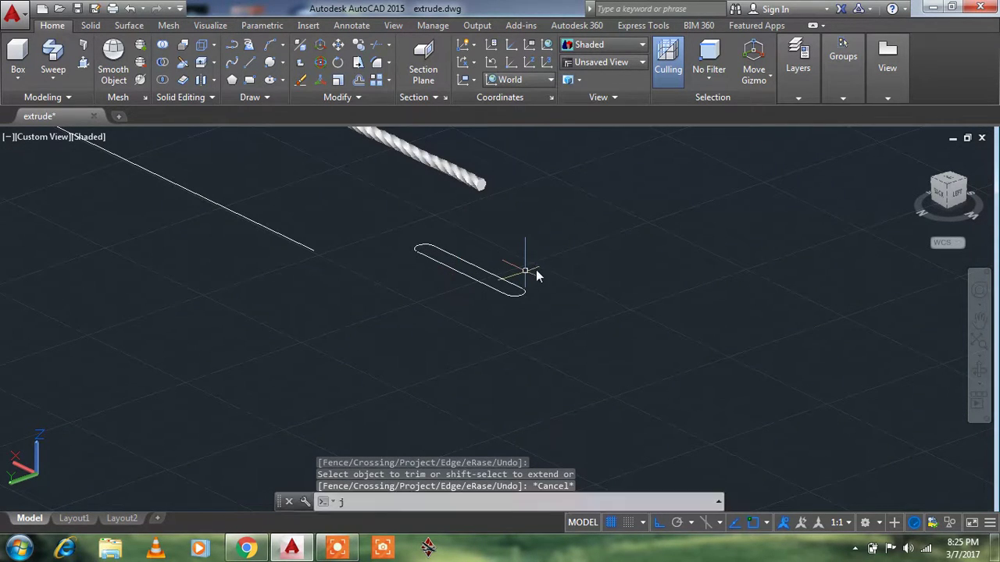
pyautogui.press('Return')
pyautogui.click(567, 218)
pyautogui.click(424, 312)
pyautogui.press('Return')
pyautogui.scroll(-2, 439, 318)
pyautogui.scroll(-2, 558, 346)
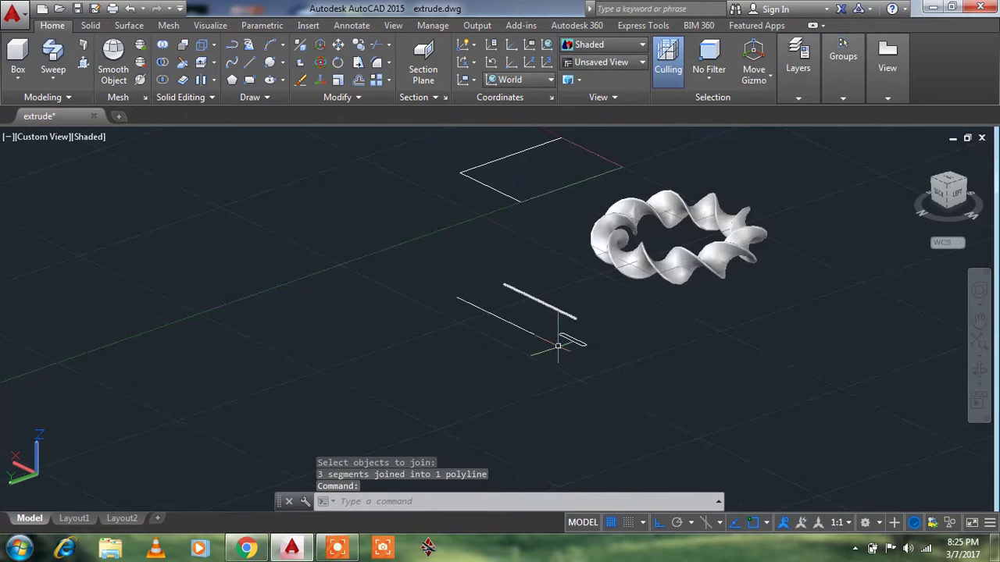
pyautogui.scroll(2, 558, 346)
# - Start a sweep with the slot outline as the profile and a twist angle of 1800
pyautogui.click(54, 53)
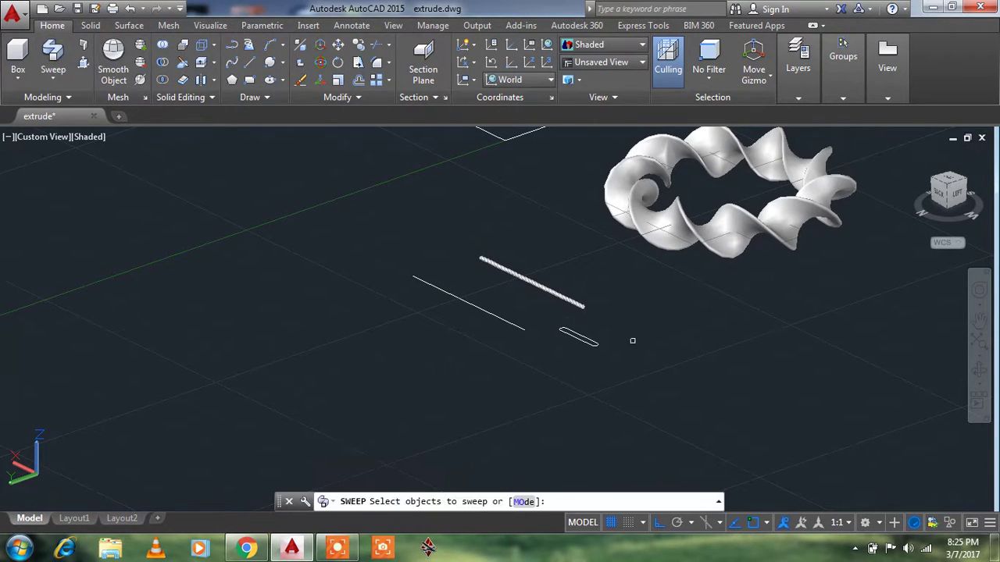
pyautogui.click(592, 341)
pyautogui.press('Return')
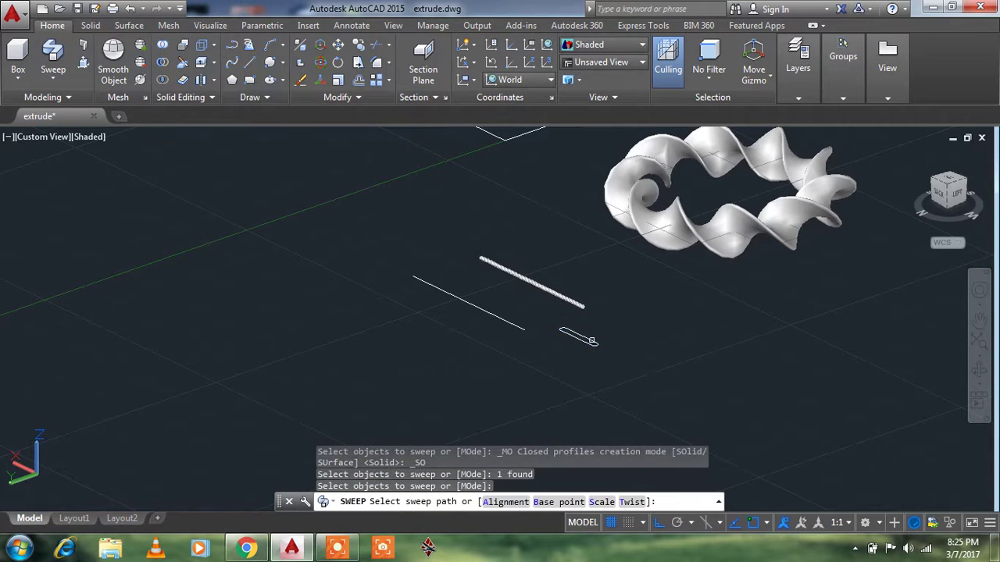
pyautogui.scroll(2, 577, 339)
pyautogui.write('t')
pyautogui.press('Return')
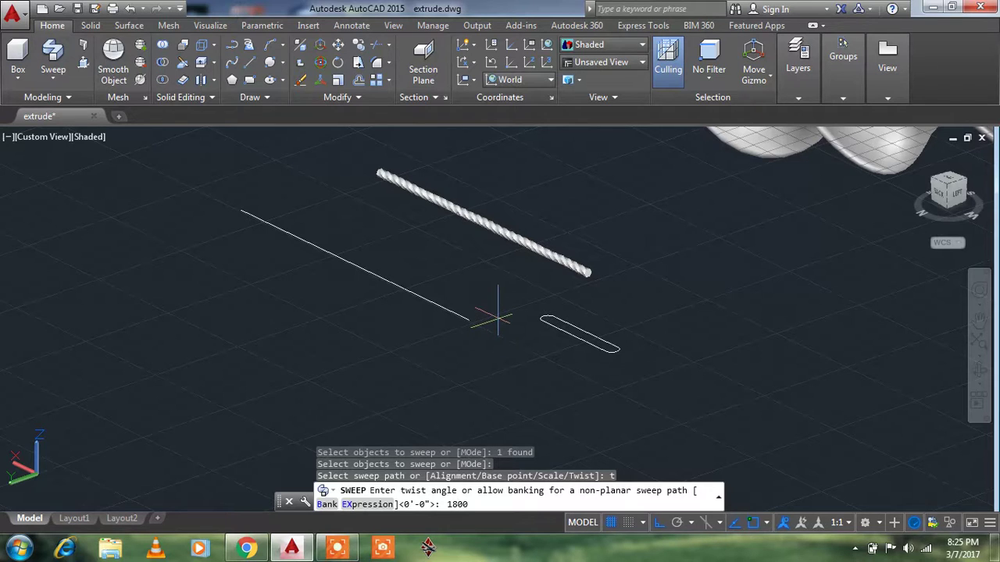
pyautogui.press('Return')
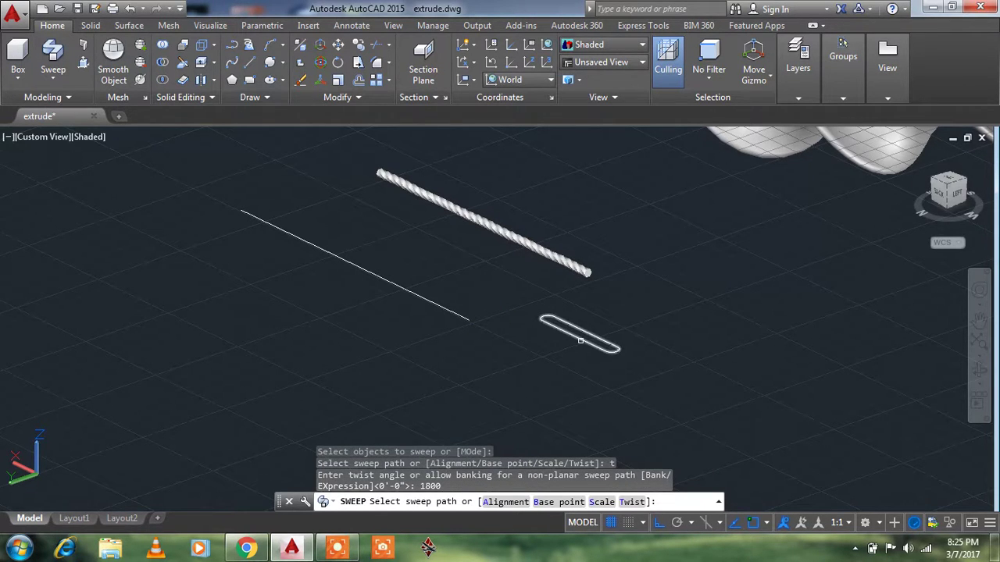
# - Sweep the twisted slot along the straight line, then orbit and zoom to inspect the auger
pyautogui.click(448, 313)
pyautogui.moveTo(615, 359)
pyautogui.keyDown('shift'); pyautogui.mouseDown(button='middle')
pyautogui.moveTo(435, 334)
pyautogui.moveTo(231, 373)
pyautogui.moveTo(435, 417)
pyautogui.moveTo(375, 330)
pyautogui.moveTo(565, 247)
pyautogui.moveTo(547, 285)
pyautogui.mouseUp(button='middle'); pyautogui.keyUp('shift')
pyautogui.scroll(-4, 565, 248)
pyautogui.scroll(5, 565, 264)
pyautogui.moveTo(445, 474)
pyautogui.keyDown('shift'); pyautogui.mouseDown(button='middle')
pyautogui.moveTo(547, 353)
pyautogui.moveTo(577, 333)
pyautogui.mouseUp(button='middle'); pyautogui.keyUp('shift')
pyautogui.scroll(3, 563, 359)
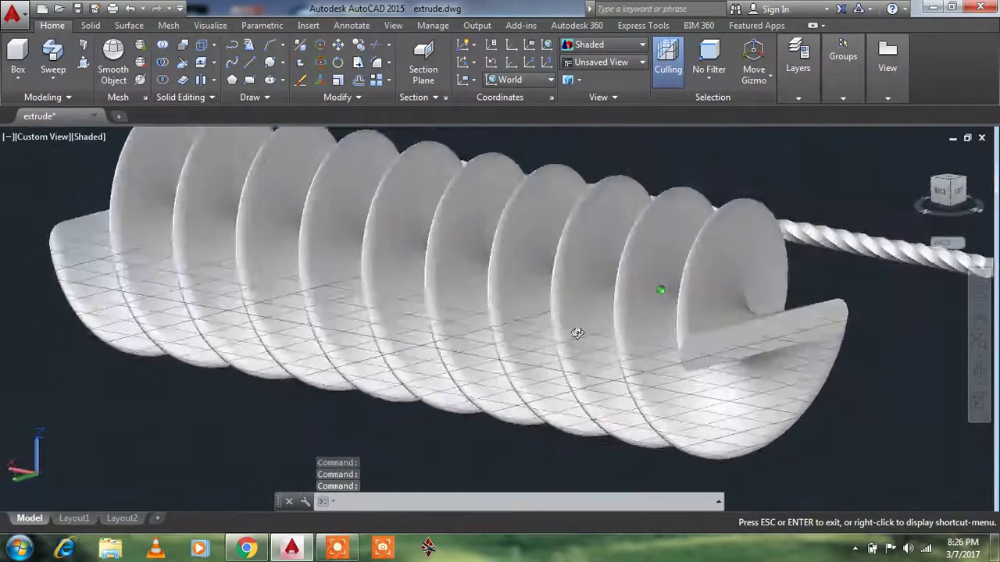
pyautogui.scroll(-5, 577, 333)
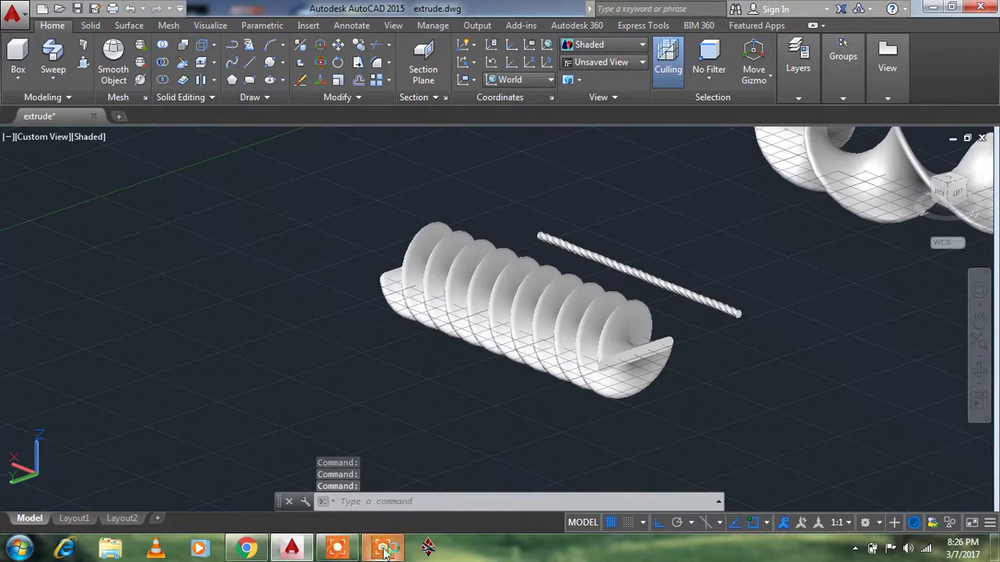